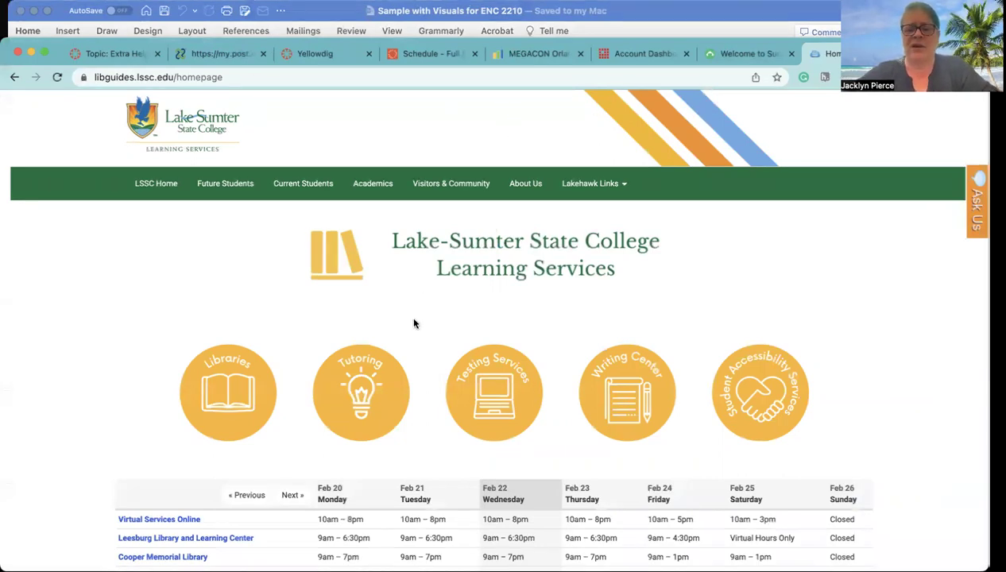
Go to the Libraries page from Learning Services and open its Citation Center.
scroll(426, 309, "down", 2)
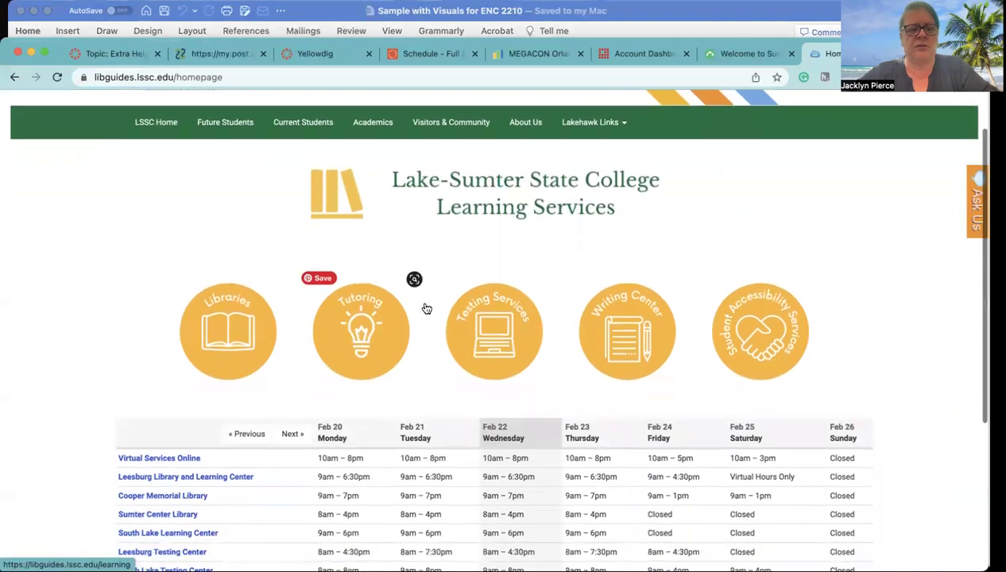
scroll(426, 308, "down", 2)
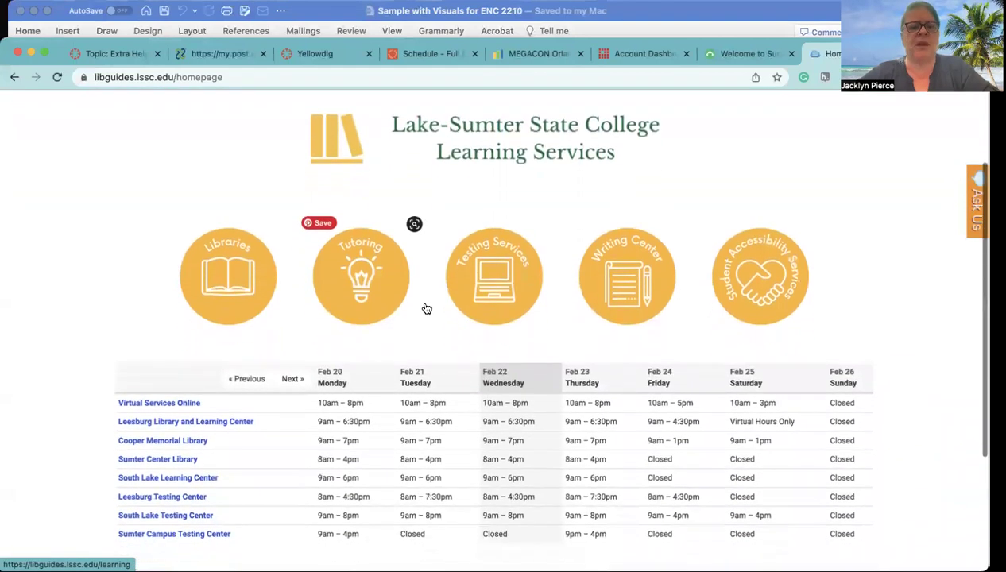
left_click(220, 288)
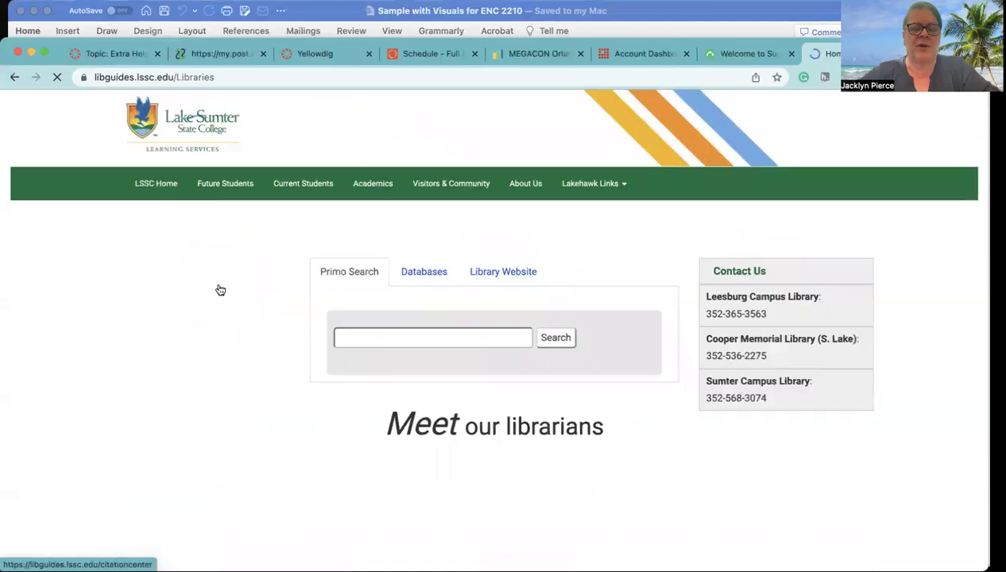
scroll(137, 381, "down", 1)
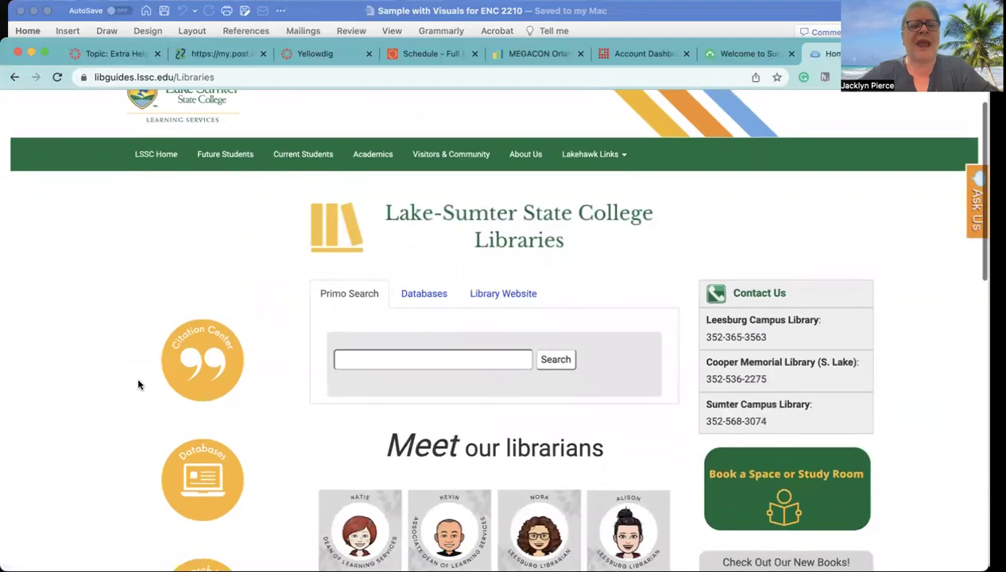
left_click(209, 362)
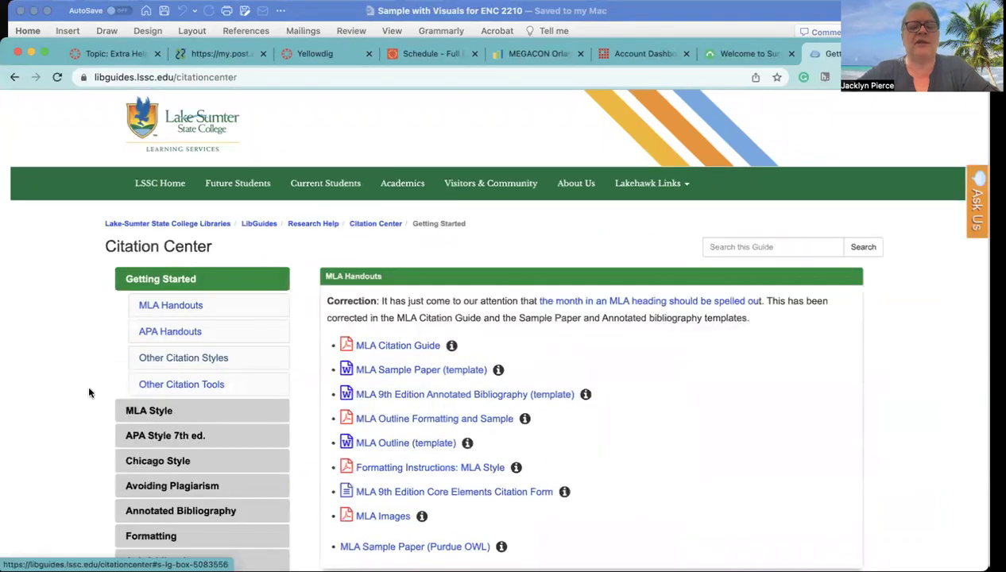
Look through the Citation Center's MLA and APA handouts, templates, other citation styles and the reference librarian's contact options.
scroll(76, 391, "down", 3)
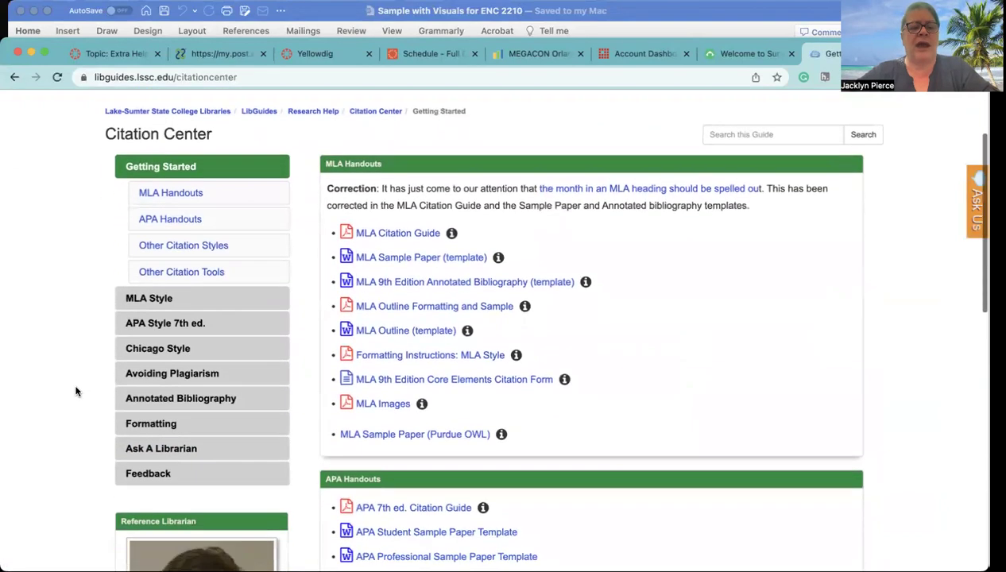
scroll(77, 391, "down", 5)
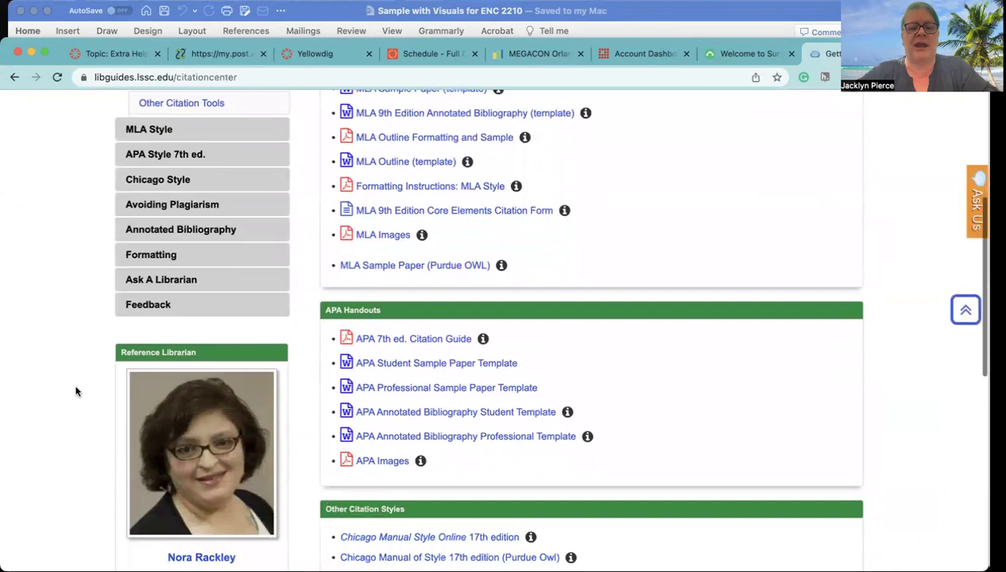
scroll(76, 391, "down", 3)
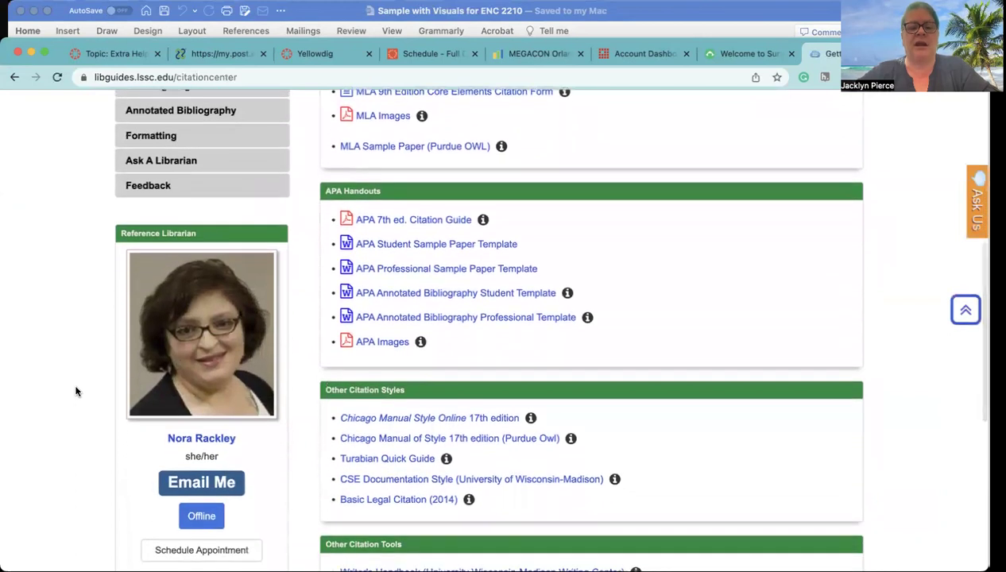
scroll(76, 391, "down", 1)
scroll(74, 392, "up", 2)
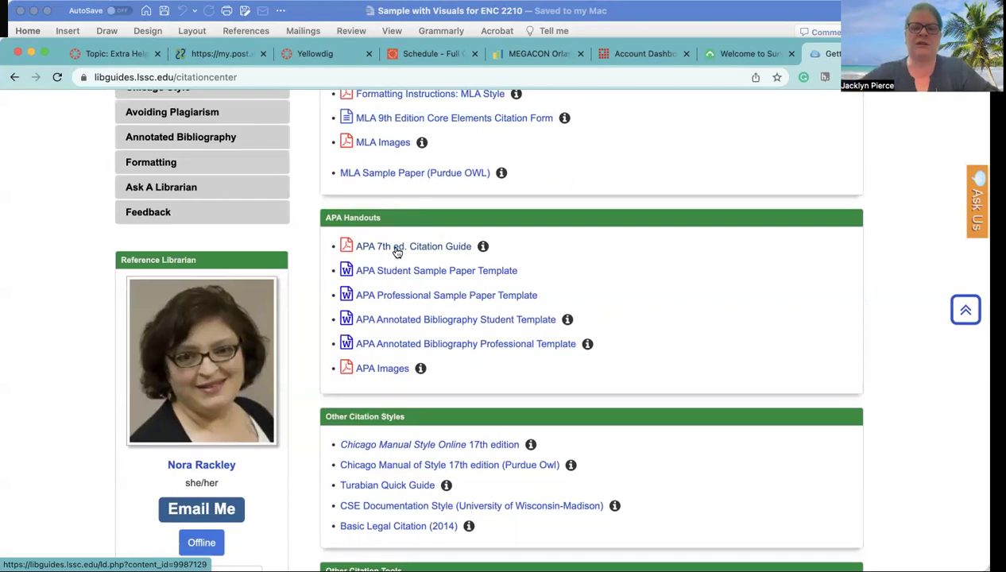
scroll(397, 252, "down", 1)
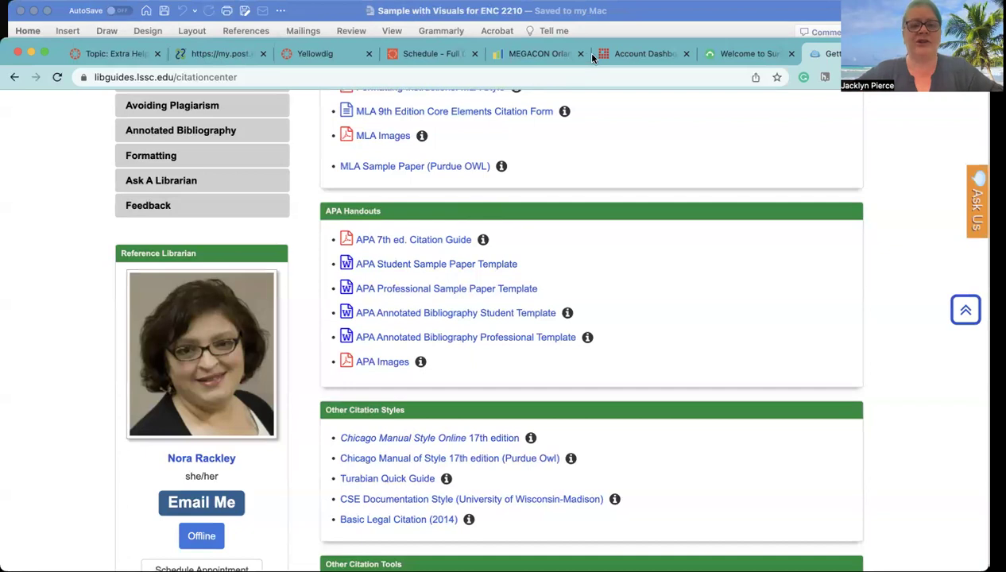
scroll(606, 288, "up", 10)
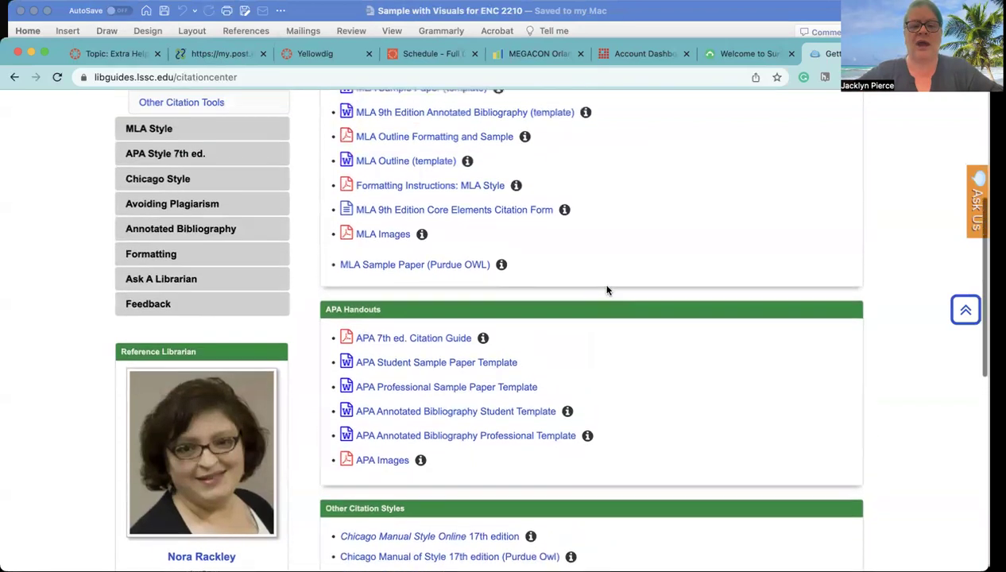
scroll(607, 288, "up", 1)
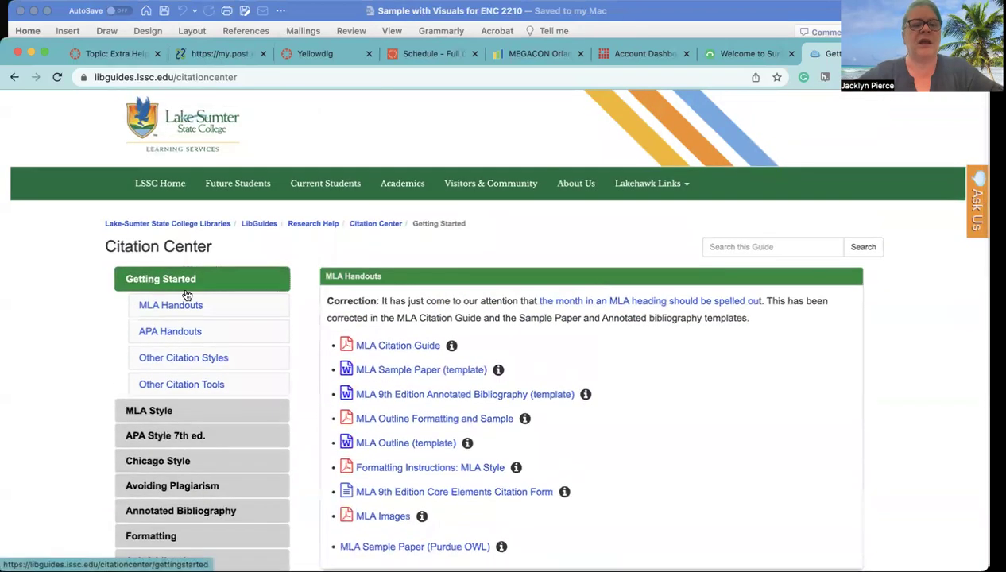
Return to the Learning Services homepage and reopen the Libraries page.
left_click(170, 224)
scroll(299, 337, "down", 1)
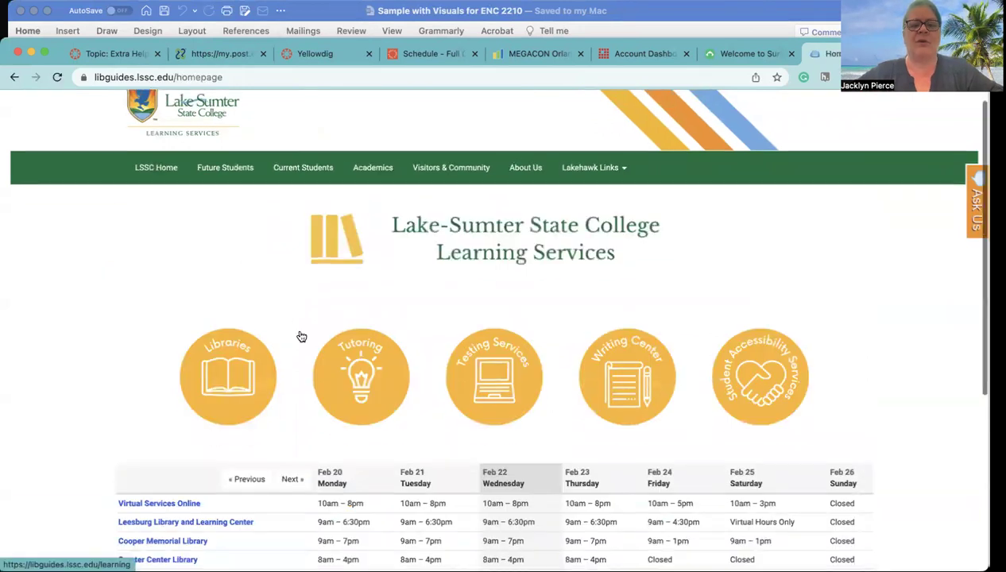
left_click(224, 340)
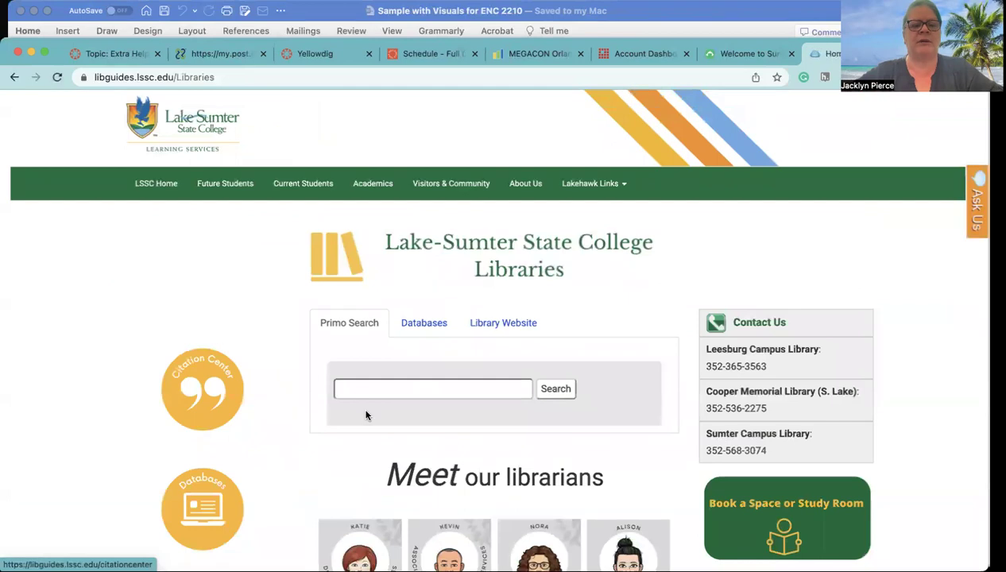
Check the Library Website search option, then run a Primo search for "manslaughter".
scroll(513, 300, "down", 1)
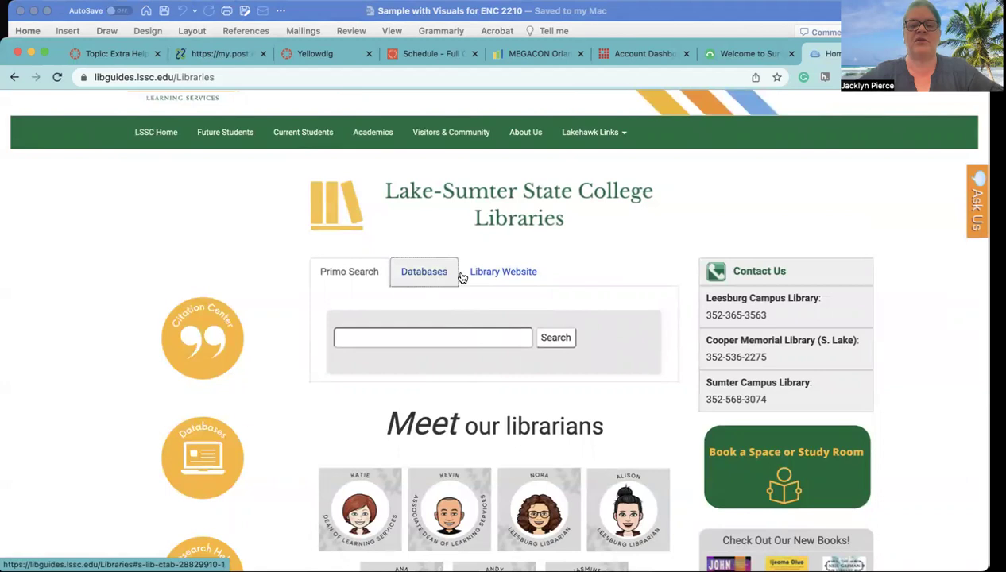
left_click(494, 278)
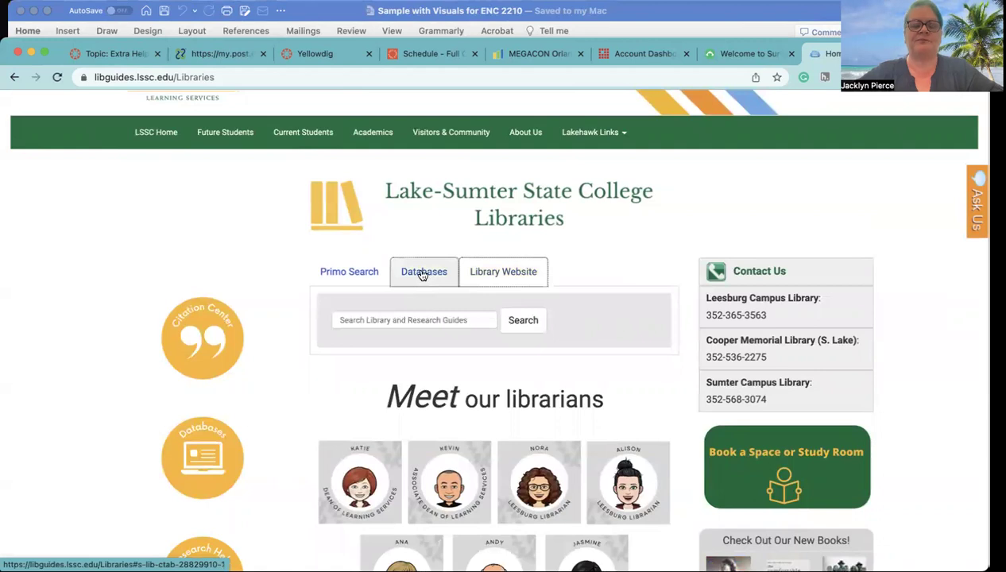
left_click(335, 269)
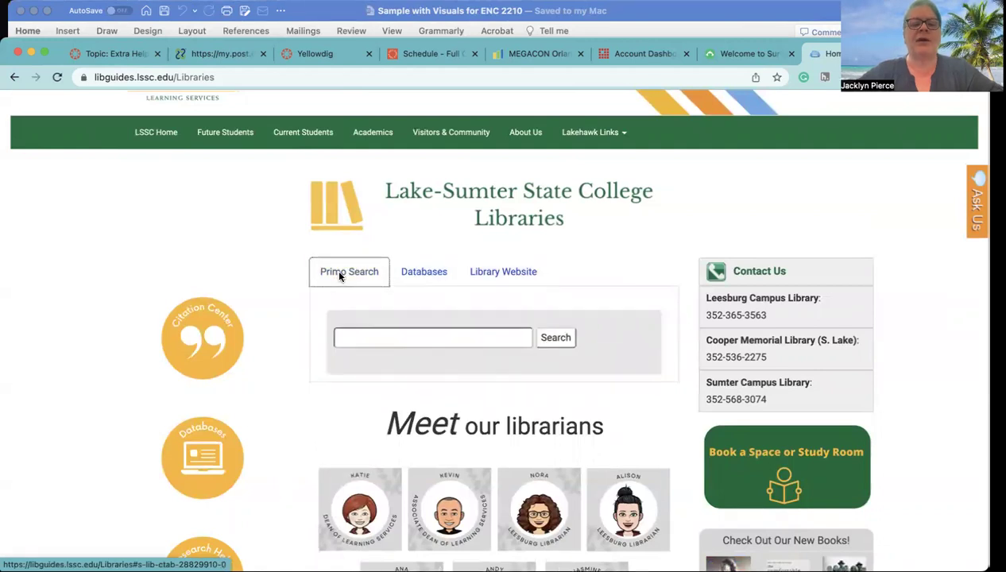
left_click(374, 338)
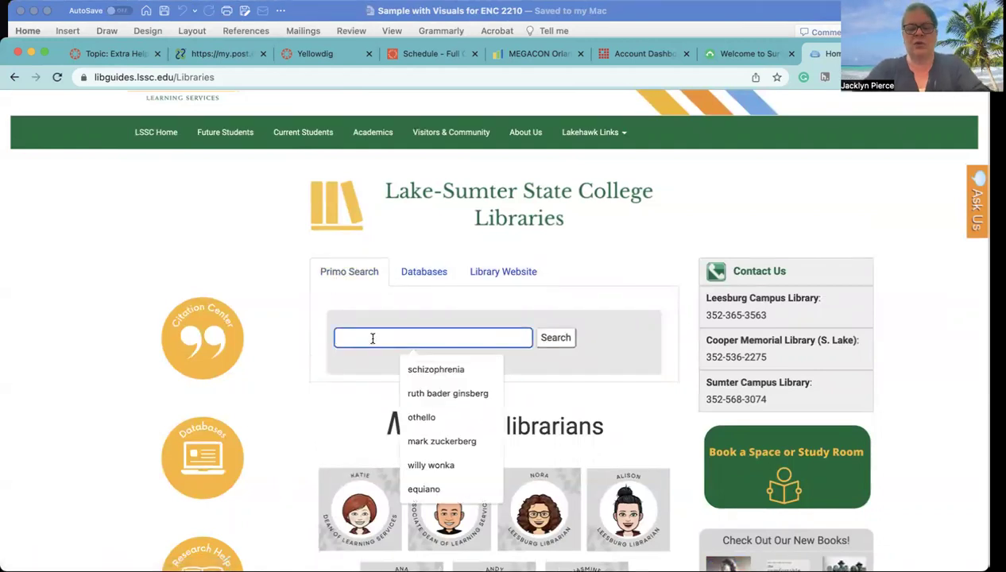
type("m")
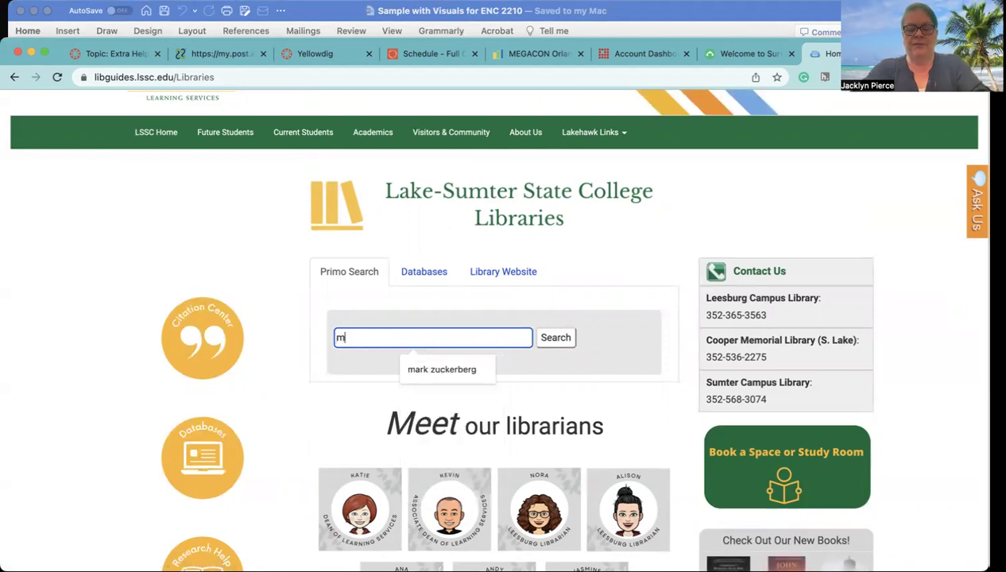
type("anslaugh")
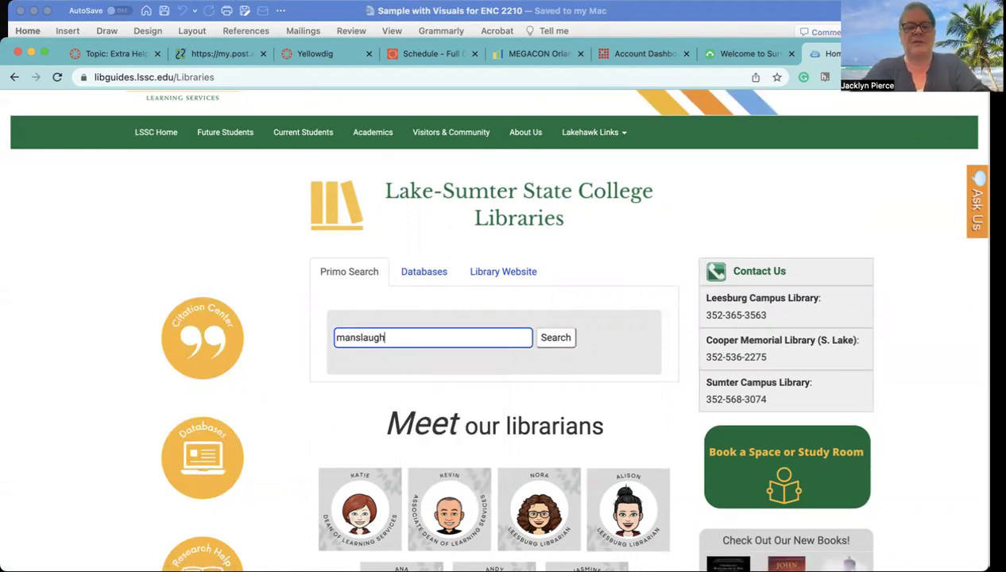
type("ter")
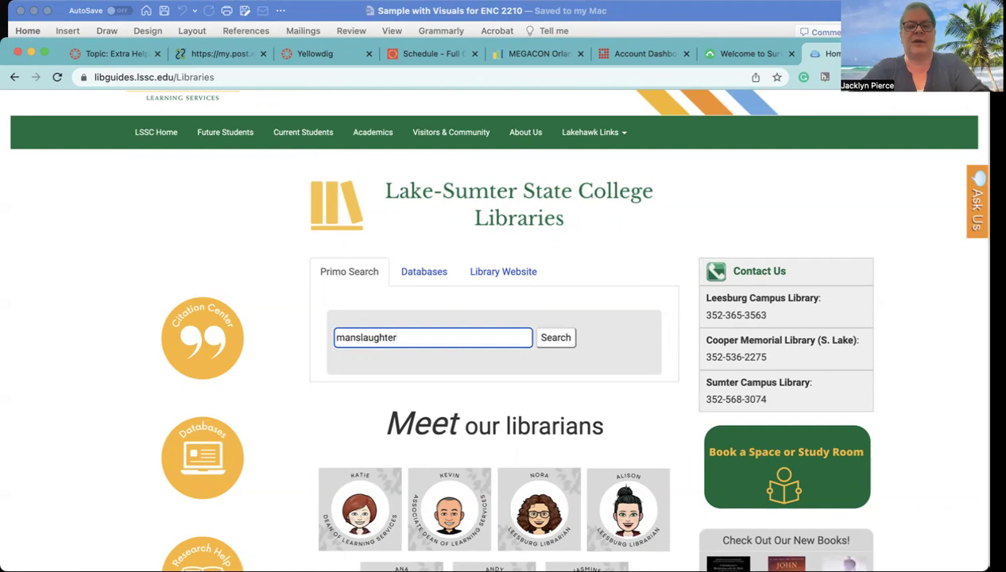
key("Return")
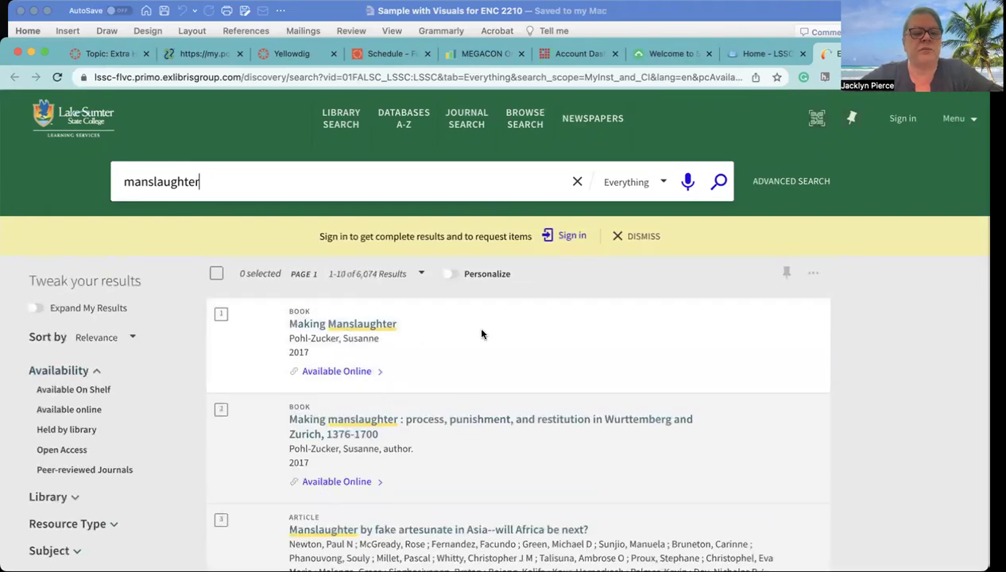
Limit the manslaughter search results to items that are available online.
scroll(476, 324, "down", 1)
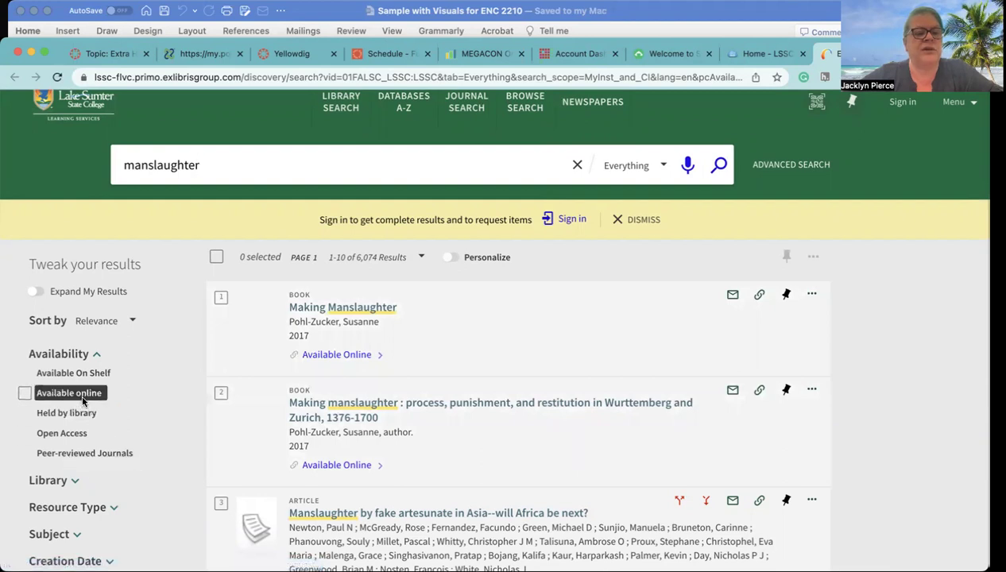
left_click(69, 393)
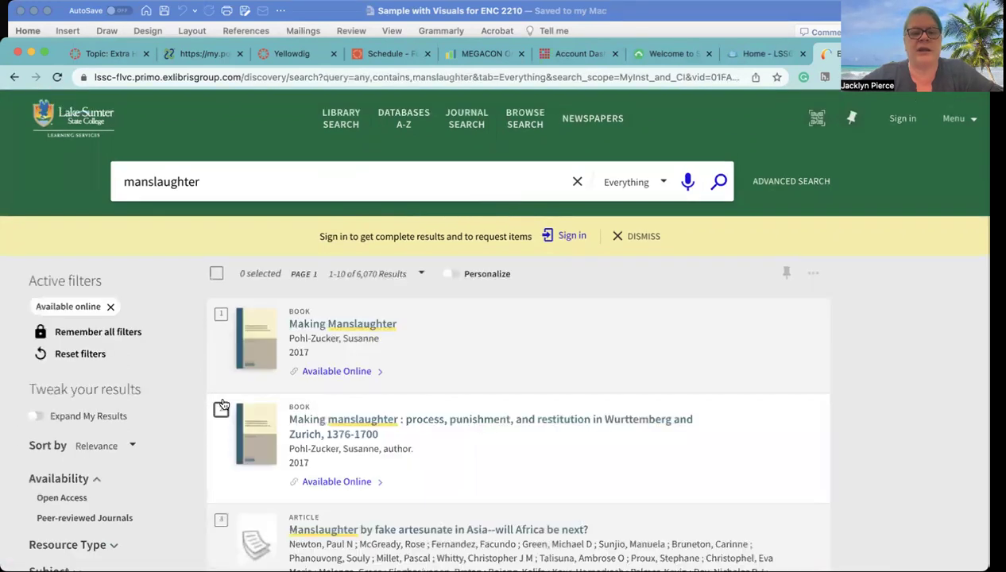
scroll(434, 389, "down", 3)
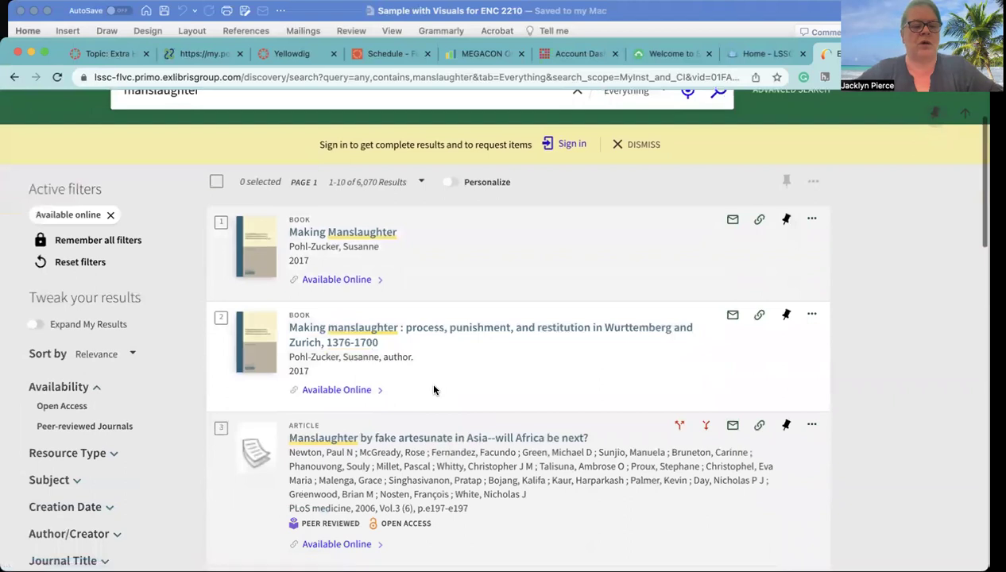
scroll(434, 386, "up", 1)
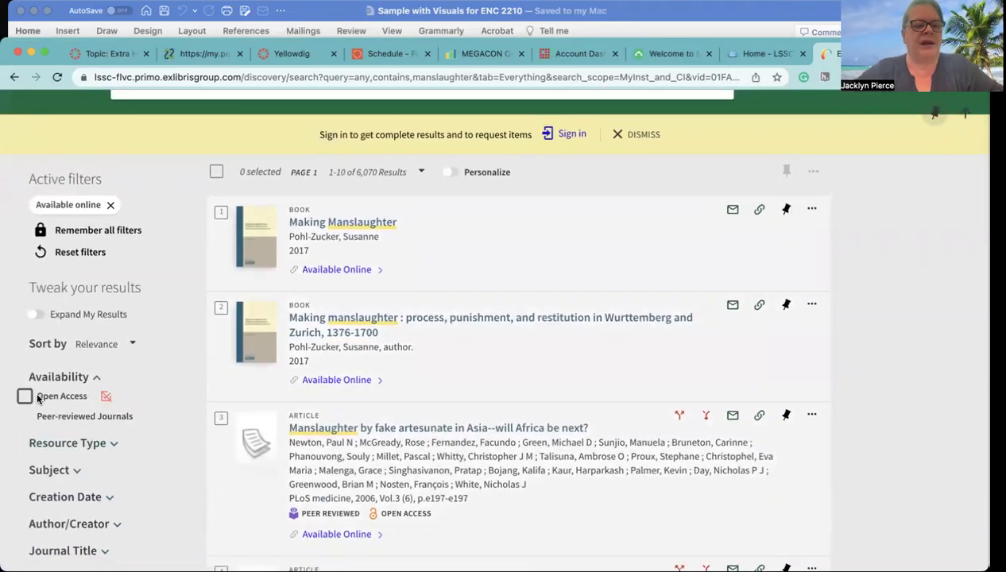
Expand the resource type filters and select Articles as the type to include.
scroll(37, 403, "down", 2)
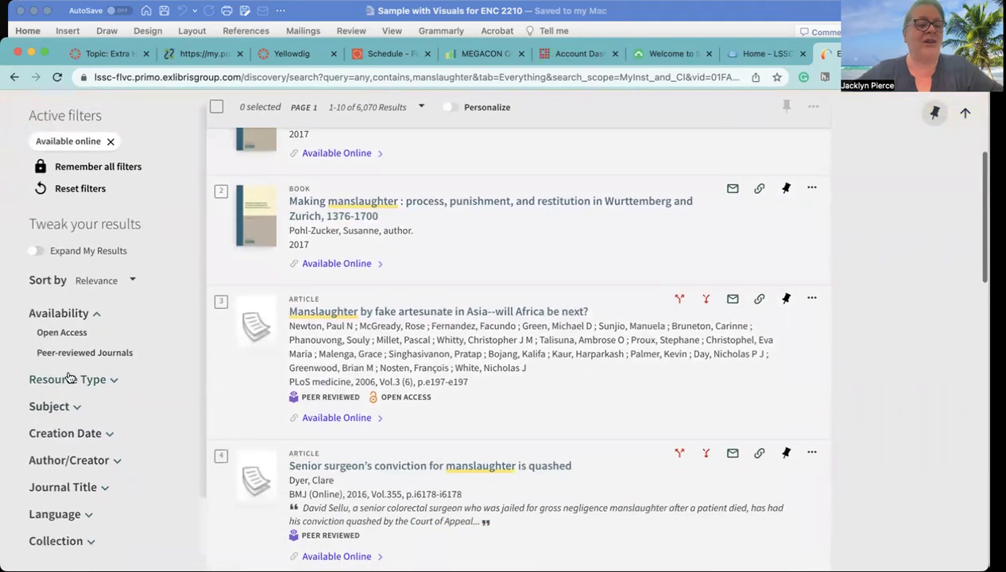
left_click(113, 382)
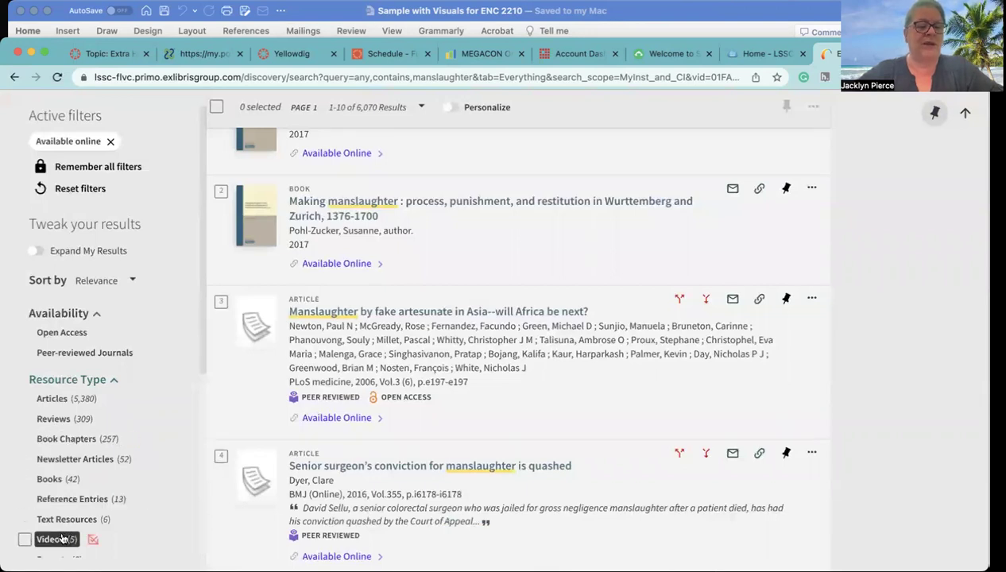
scroll(66, 538, "down", 1)
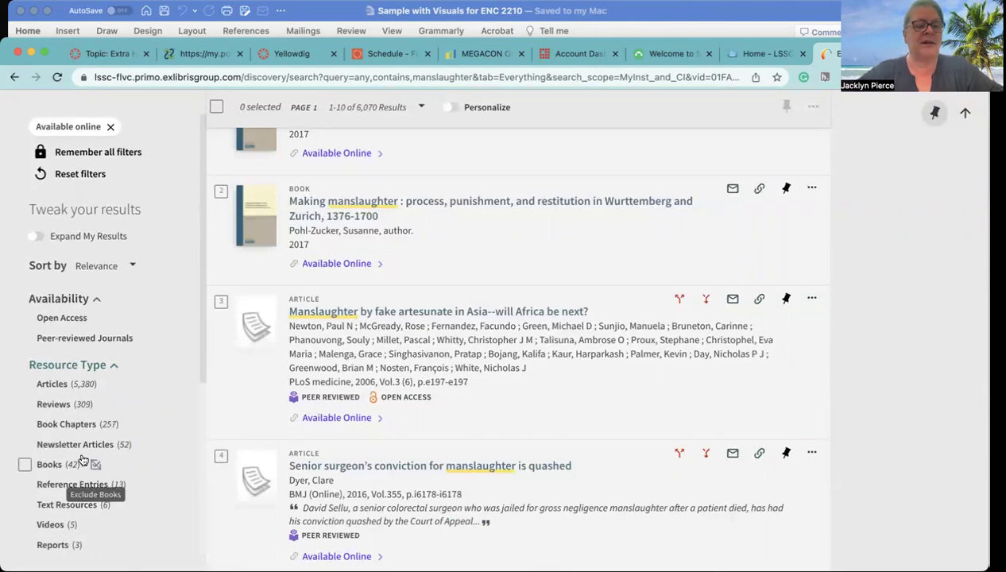
scroll(82, 463, "down", 3)
scroll(81, 460, "down", 1)
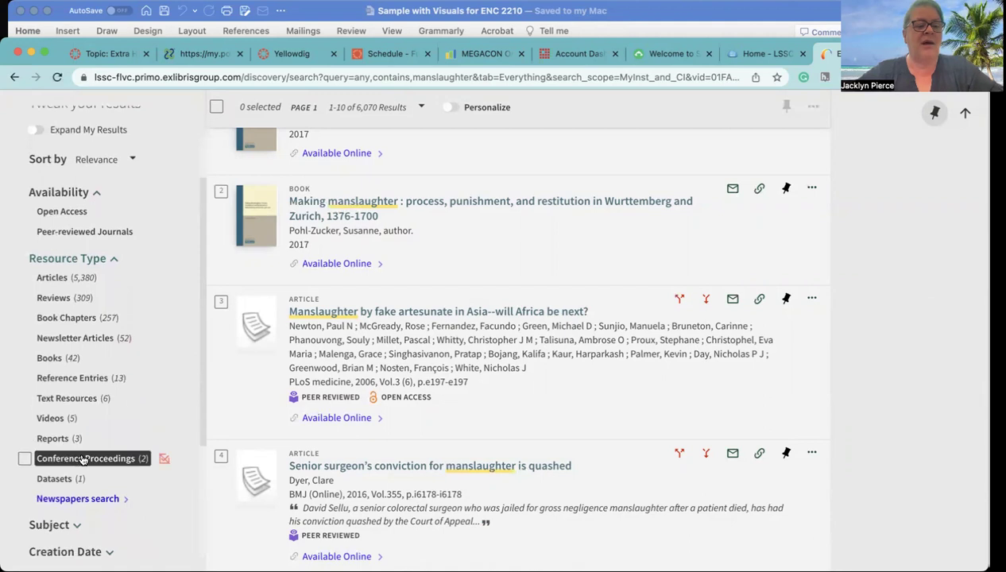
scroll(82, 461, "up", 2)
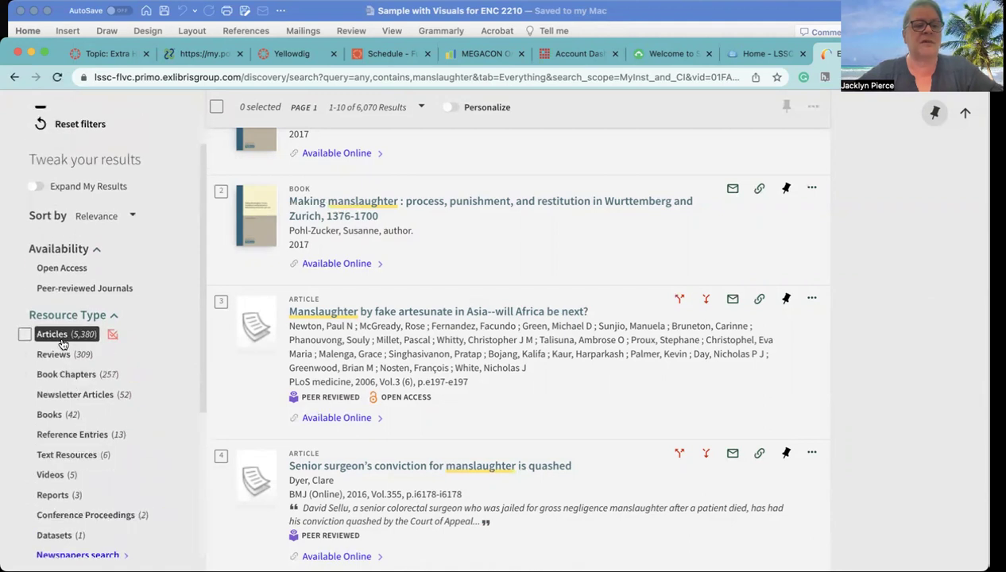
left_click(24, 335)
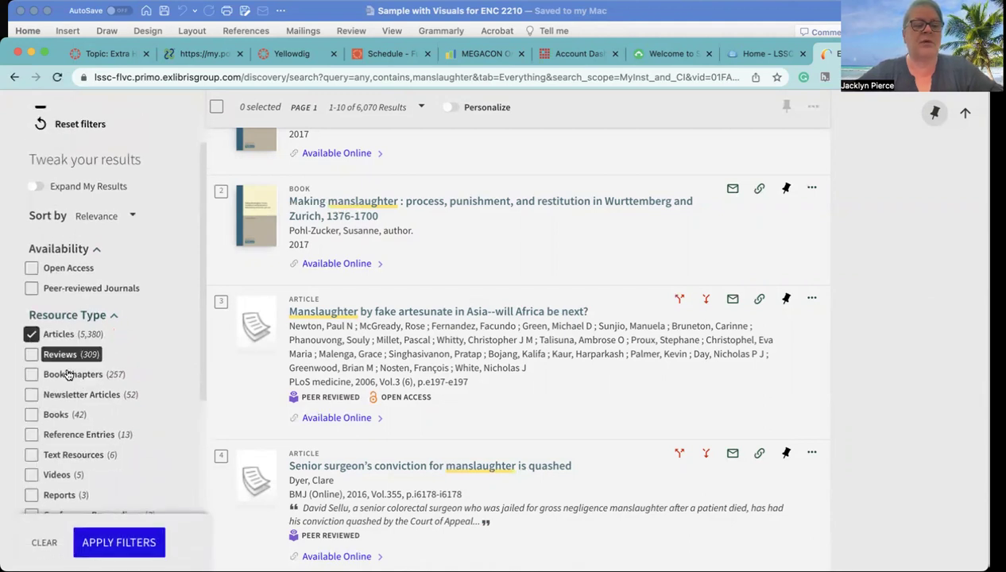
Set the start year of the creation date filter to 2000 for the manslaughter results.
scroll(147, 445, "down", 1)
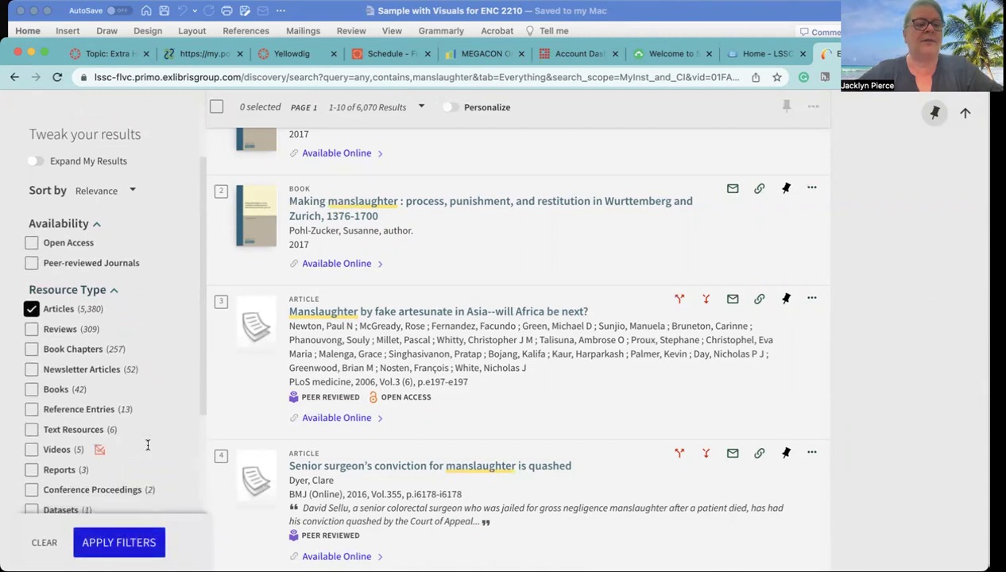
scroll(147, 445, "up", 3)
scroll(147, 445, "down", 10)
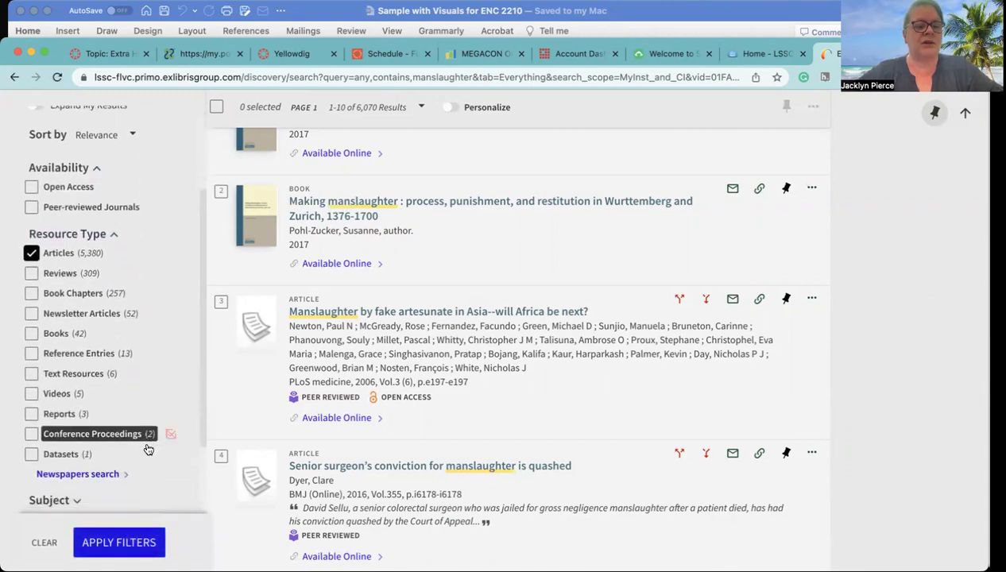
scroll(147, 449, "down", 1)
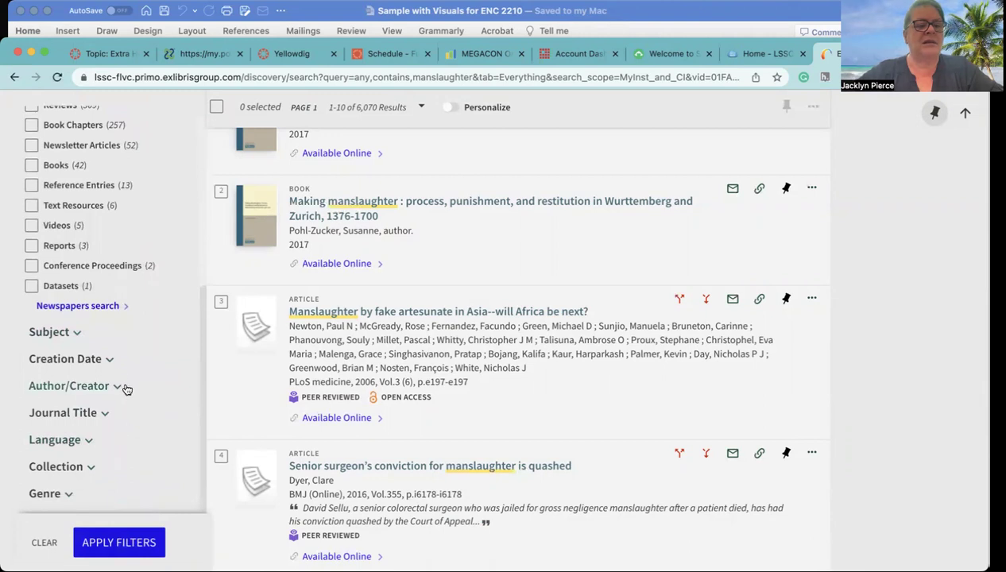
left_click(110, 363)
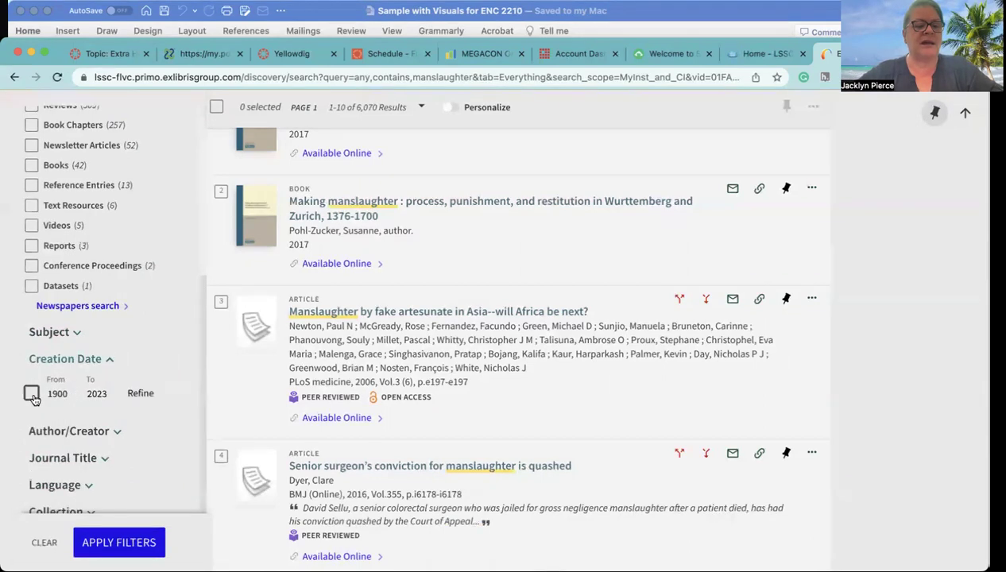
left_click(75, 391)
left_click(76, 391)
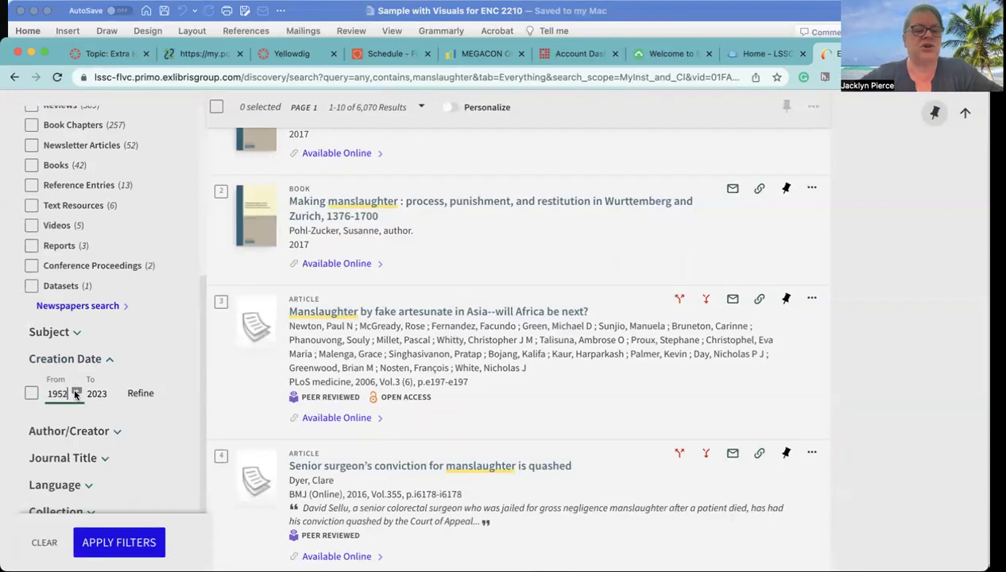
left_click(76, 391)
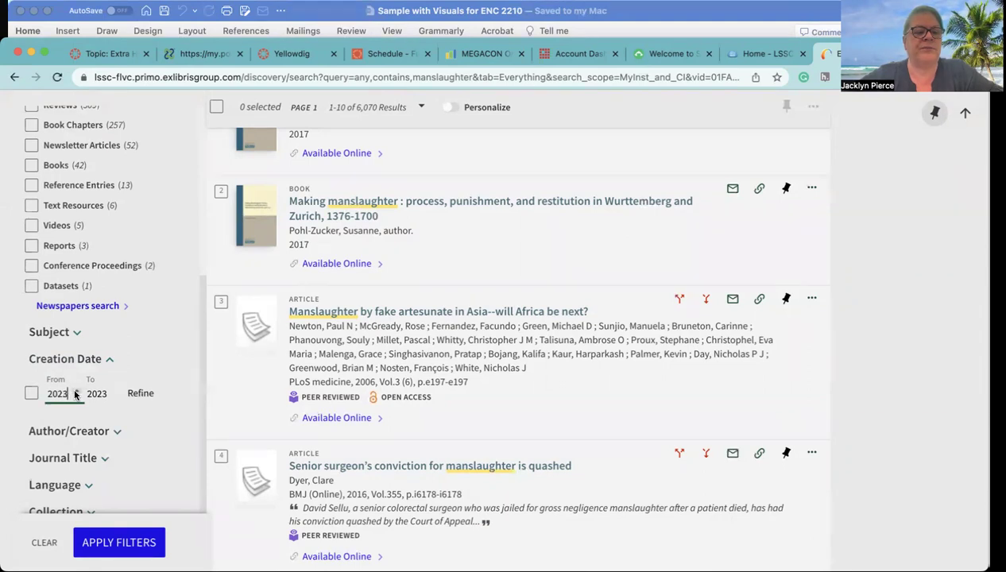
left_click(77, 397)
left_click(77, 396)
left_click(77, 397)
left_click(77, 396)
left_click(77, 397)
left_click(77, 397)
left_click(77, 396)
left_click(77, 398)
left_click(77, 398)
left_click(77, 398)
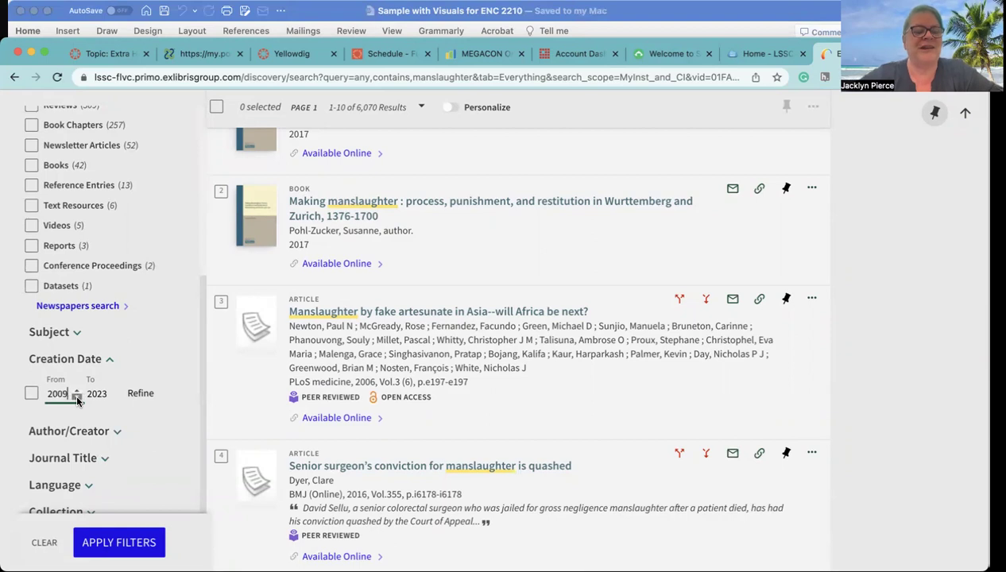
left_click(77, 399)
Include the 2000–2023 creation date range and apply it together with the Articles filter to the search results.
left_click(31, 393)
left_click(131, 542)
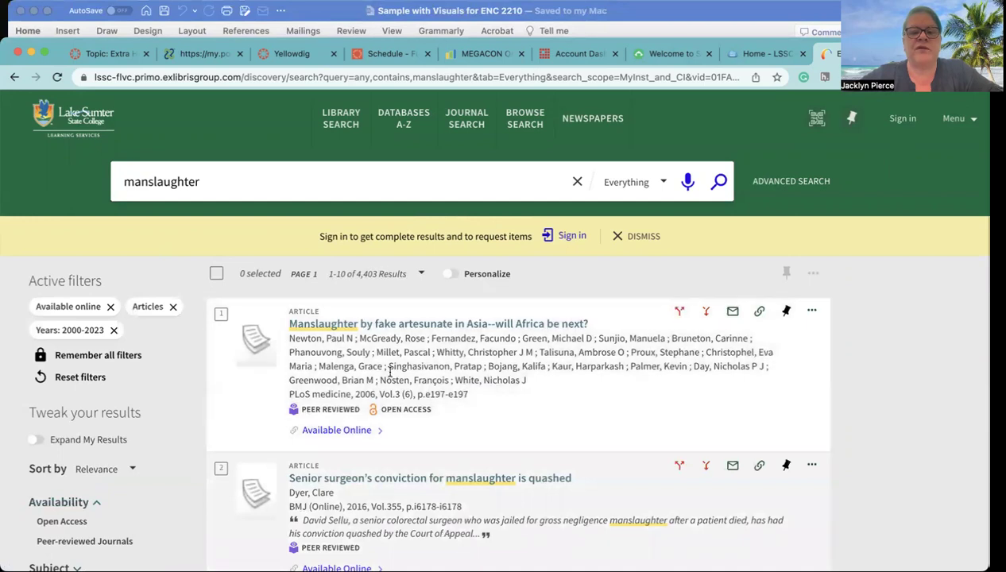
scroll(556, 380, "down", 2)
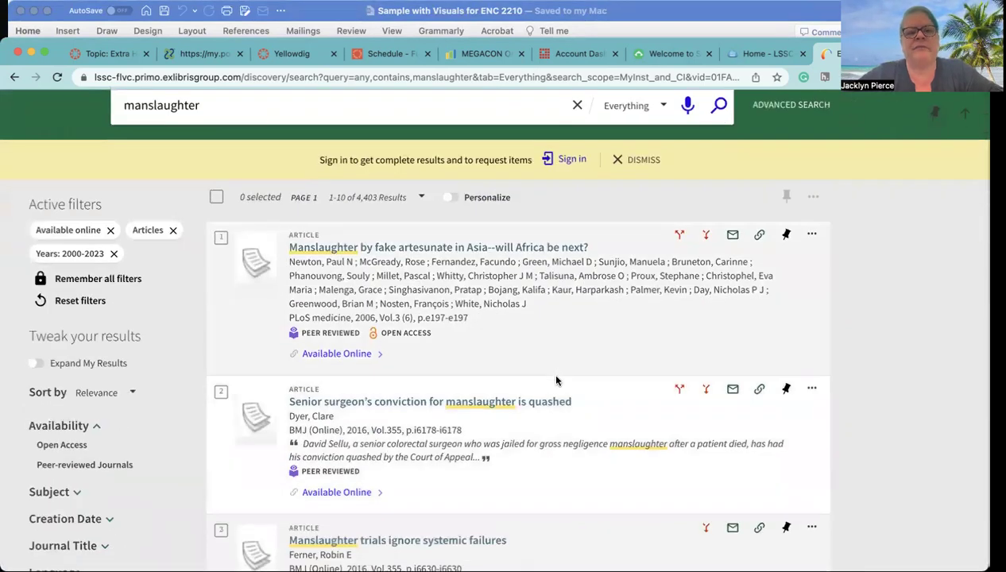
Refine the query to "manslaughter and united states" and rerun the search across Everything.
scroll(557, 380, "up", 2)
left_click(234, 183)
type("and unite")
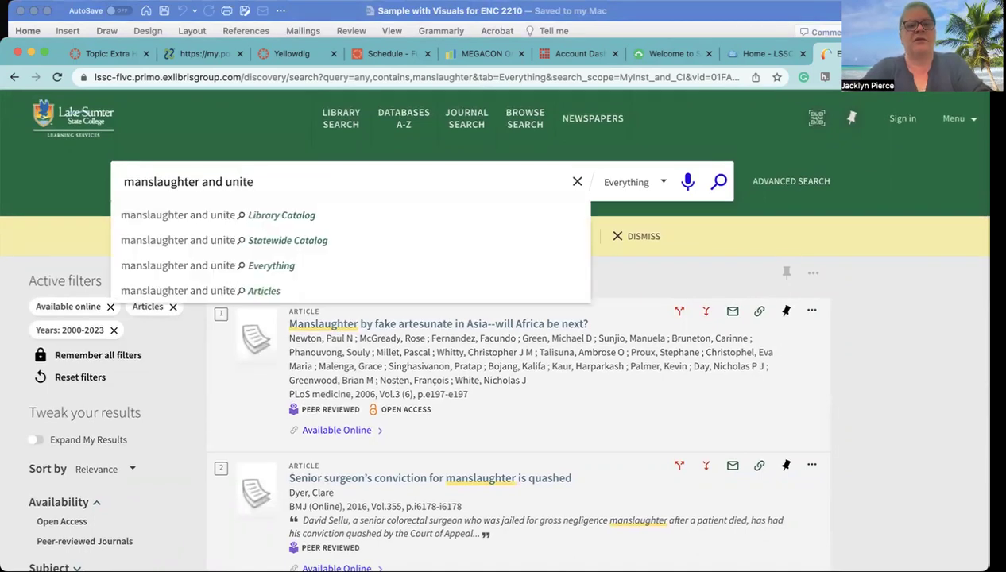
type("d state")
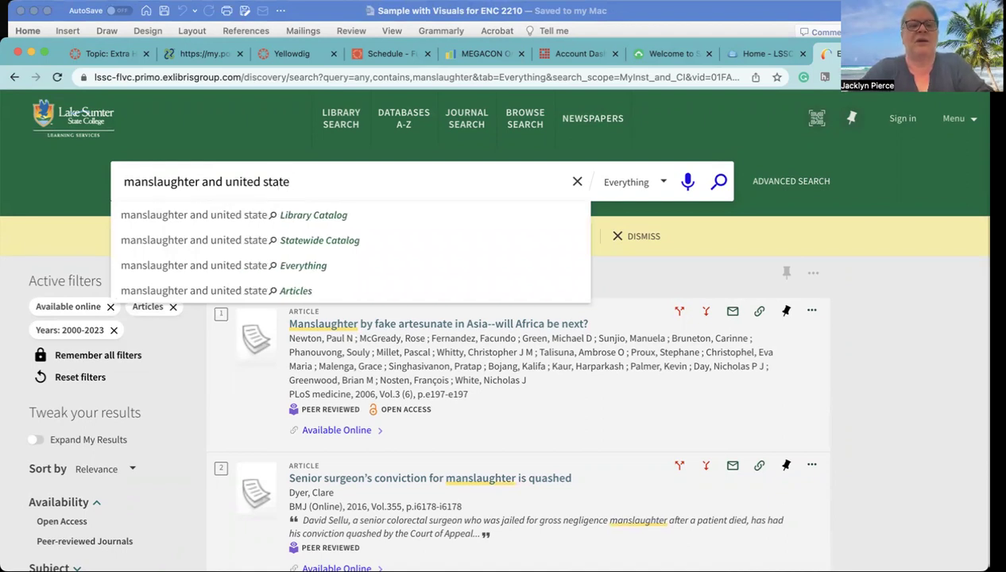
type("s")
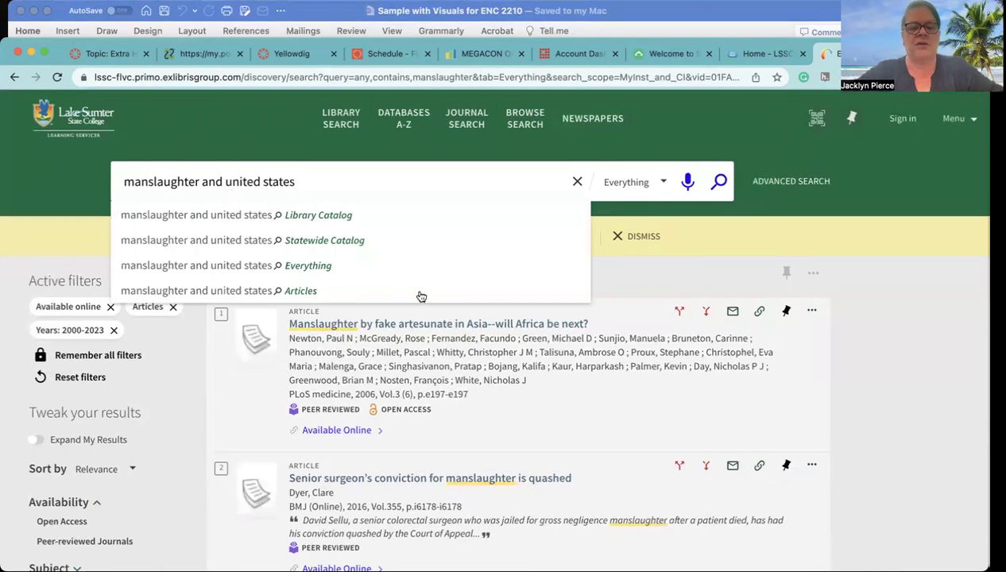
key("Return")
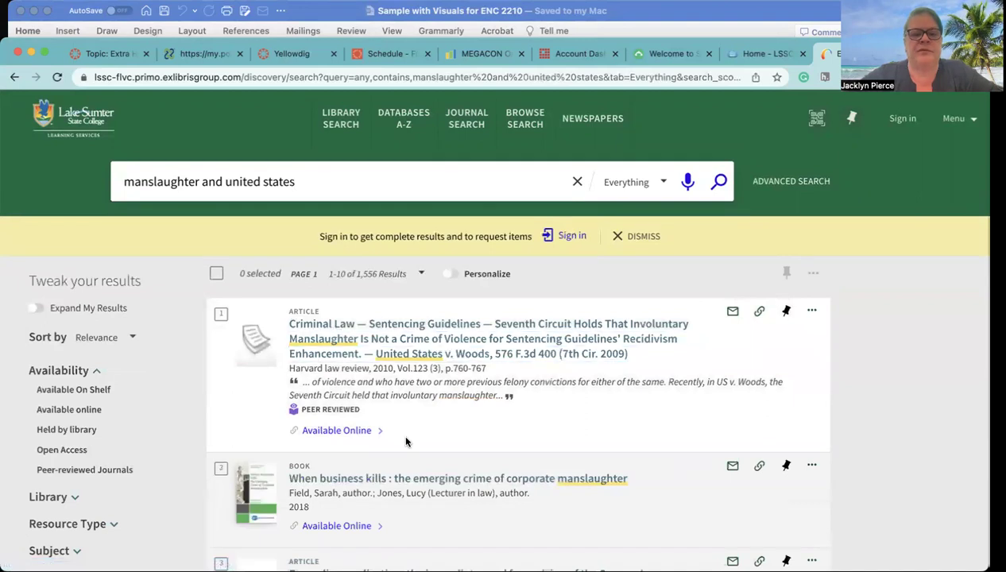
Look over the new results and open the record of the 2010 Harvard Law Review article on involuntary manslaughter and sentencing guidelines.
scroll(349, 389, "down", 3)
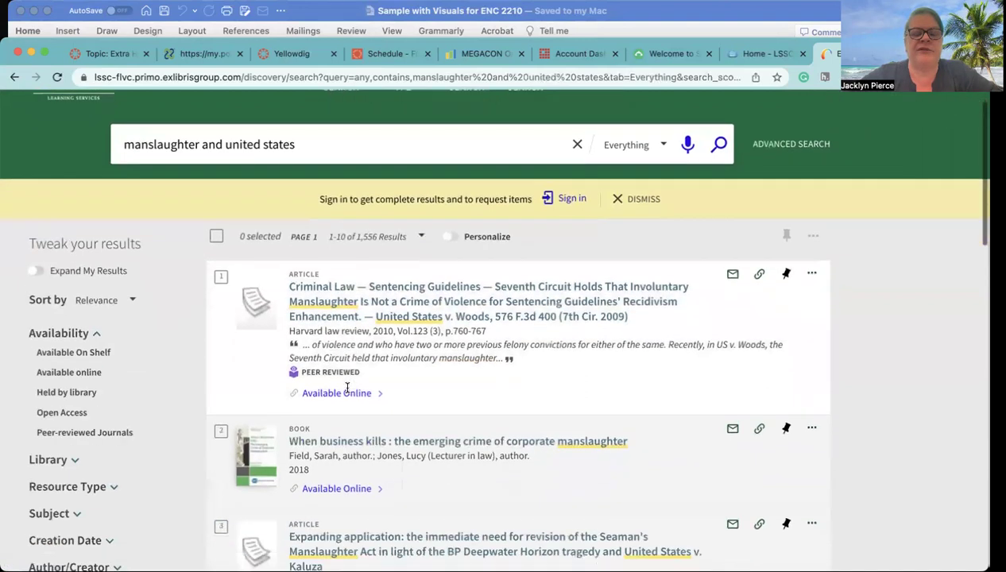
scroll(348, 394, "down", 2)
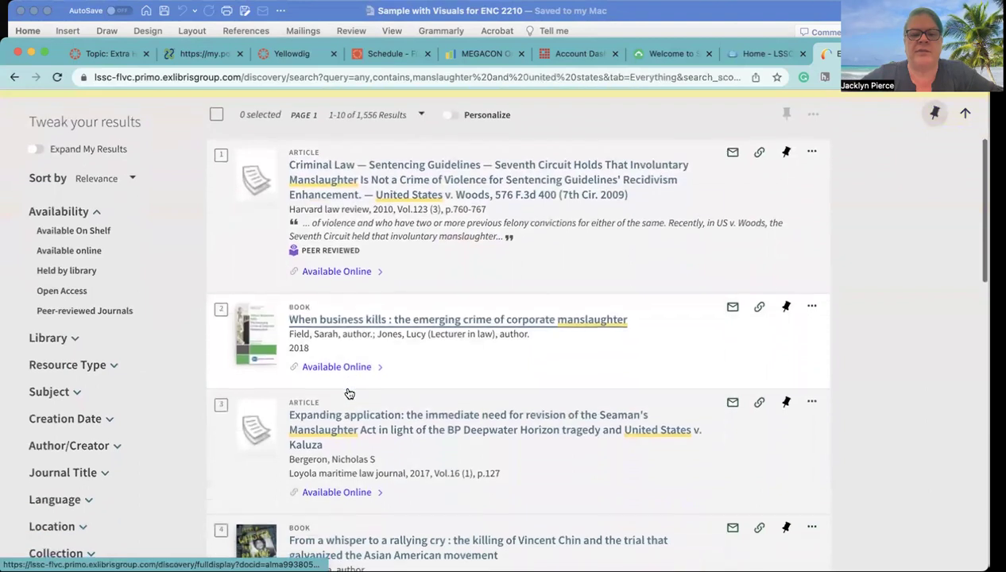
scroll(338, 347, "down", 2)
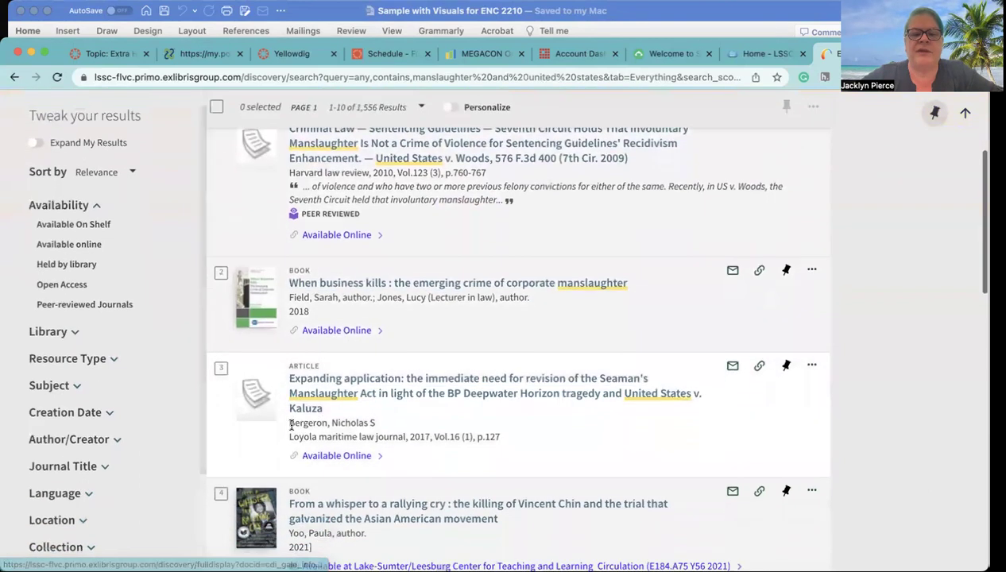
scroll(291, 430, "down", 1)
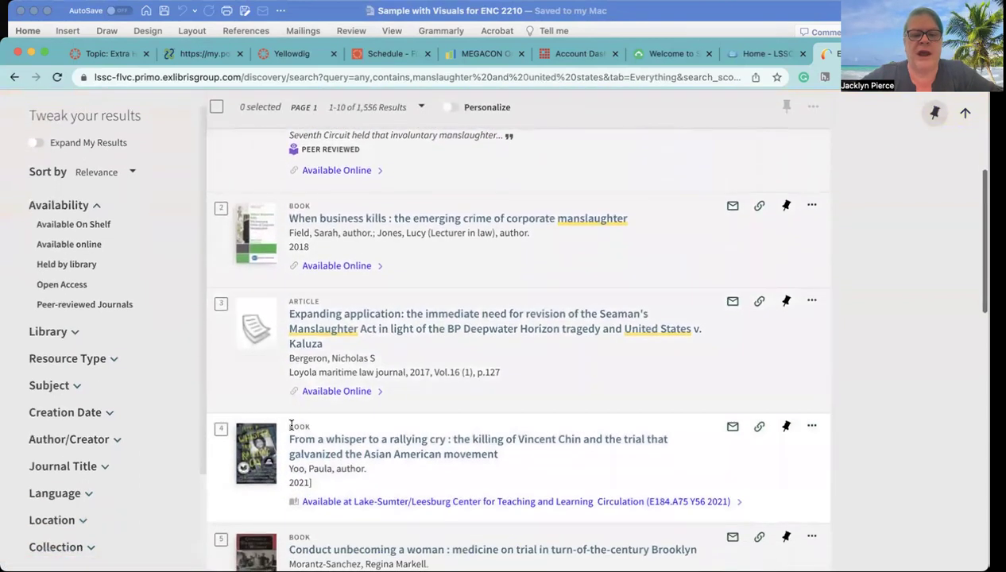
scroll(292, 430, "up", 4)
scroll(292, 430, "up", 1)
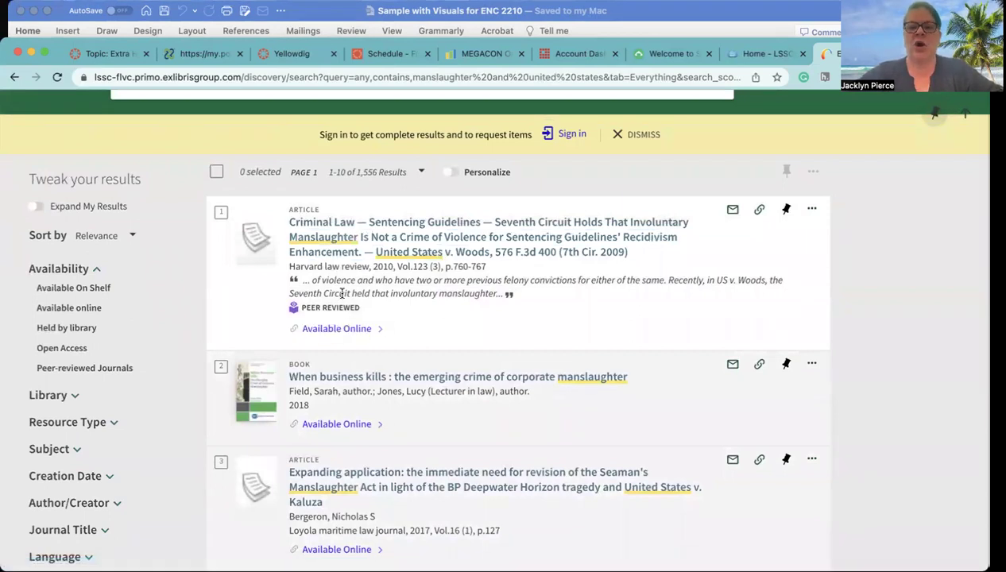
left_click(419, 228)
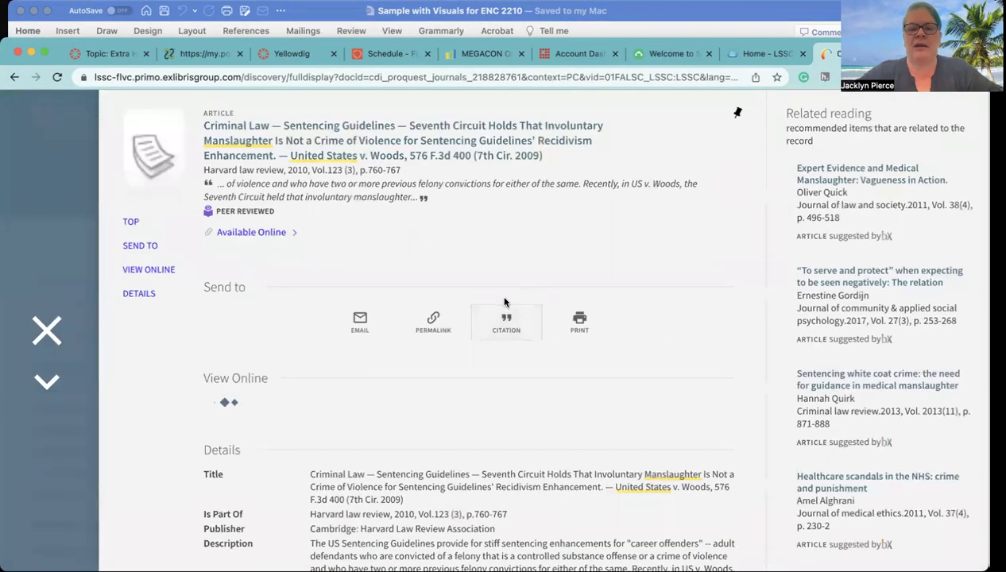
Check the article's Citation option, then open its full text through EBSCOhost Academic Search Complete.
left_click(513, 320)
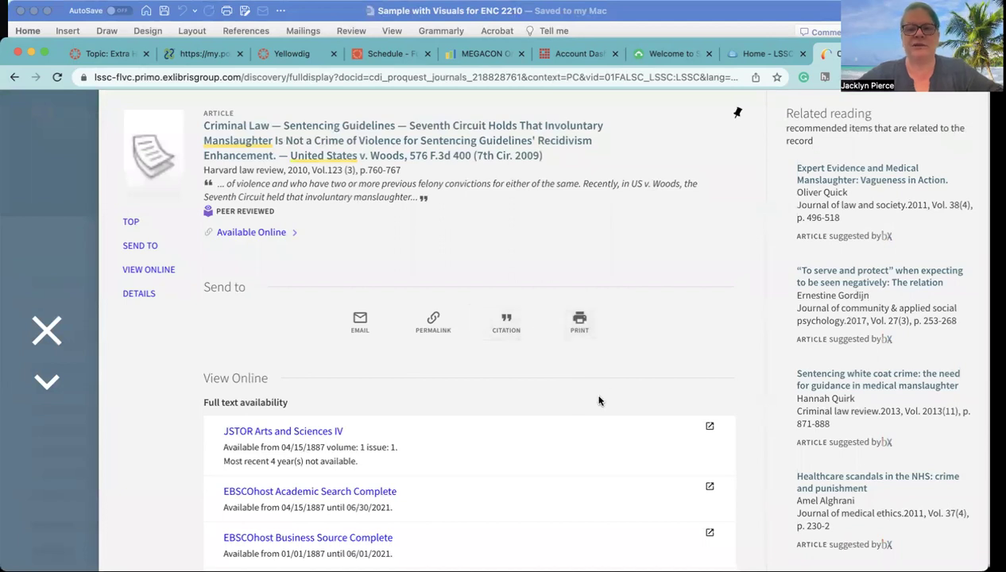
scroll(599, 401, "down", 3)
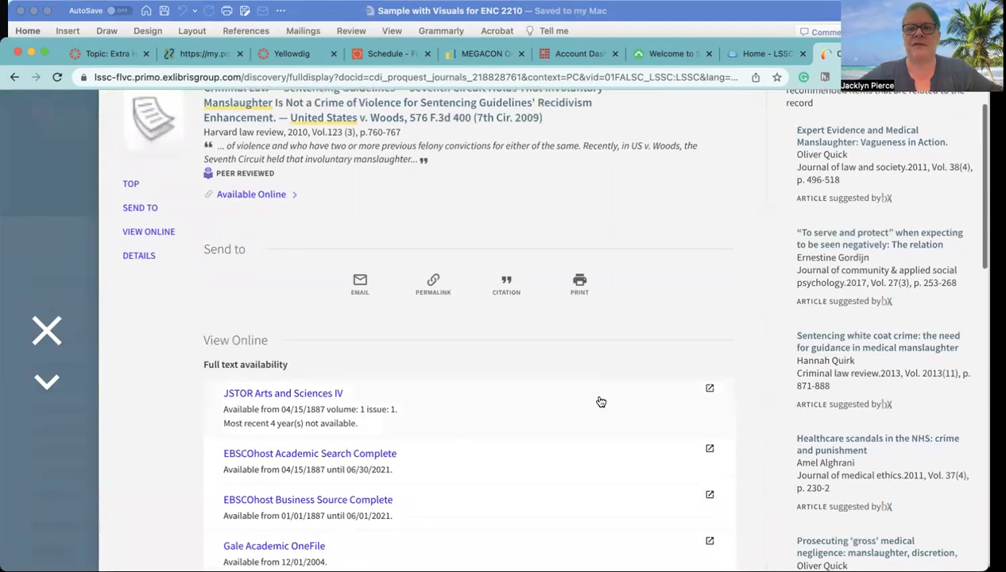
scroll(601, 402, "down", 1)
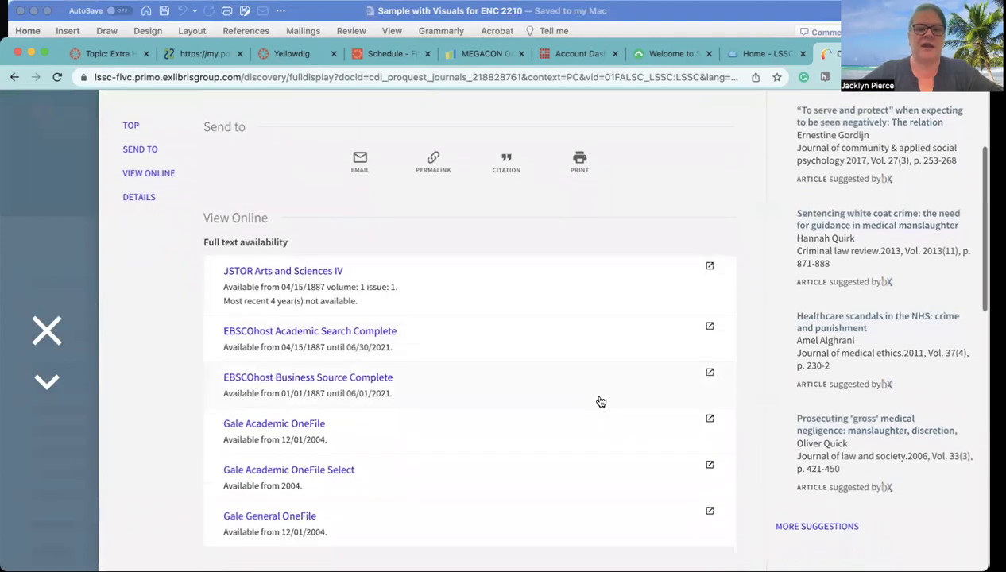
scroll(601, 402, "up", 1)
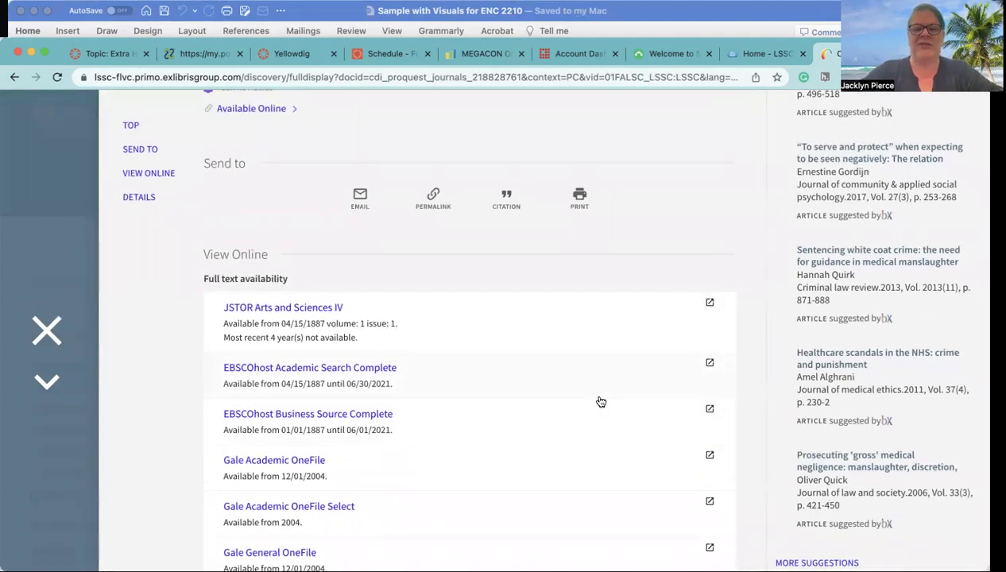
left_click(276, 369)
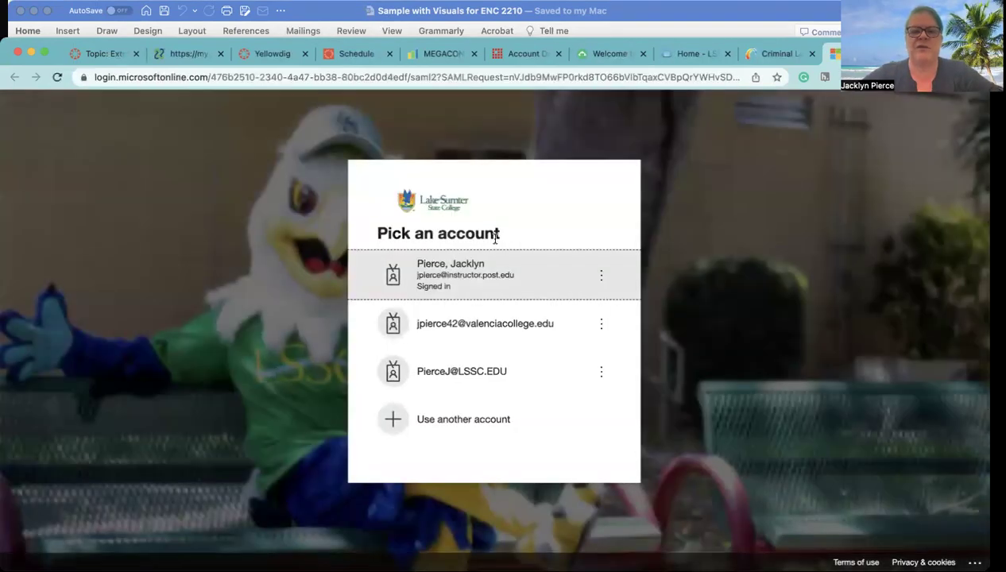
Sign in with the LSSC college account by entering the account password to reach the full text.
left_click(474, 373)
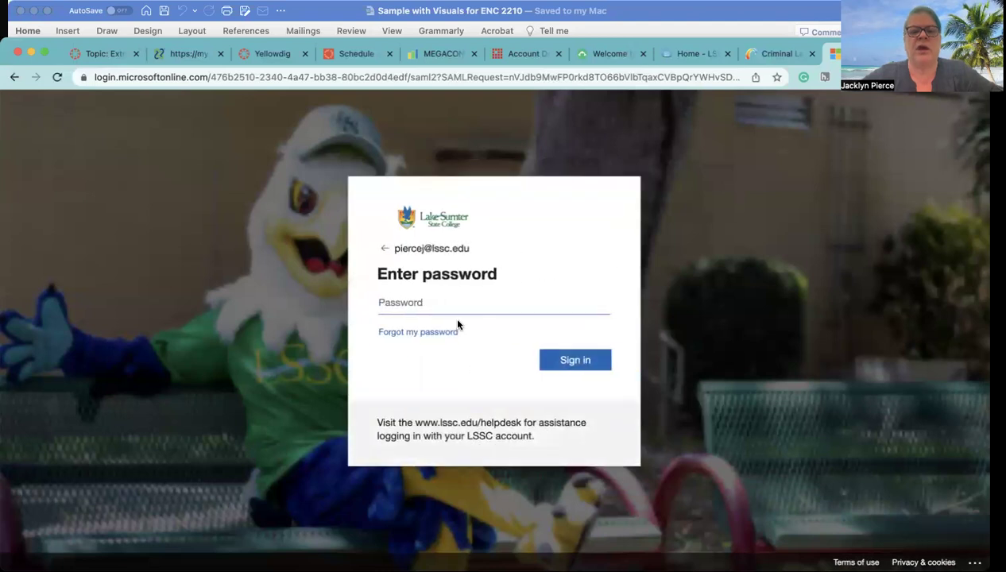
type("••••")
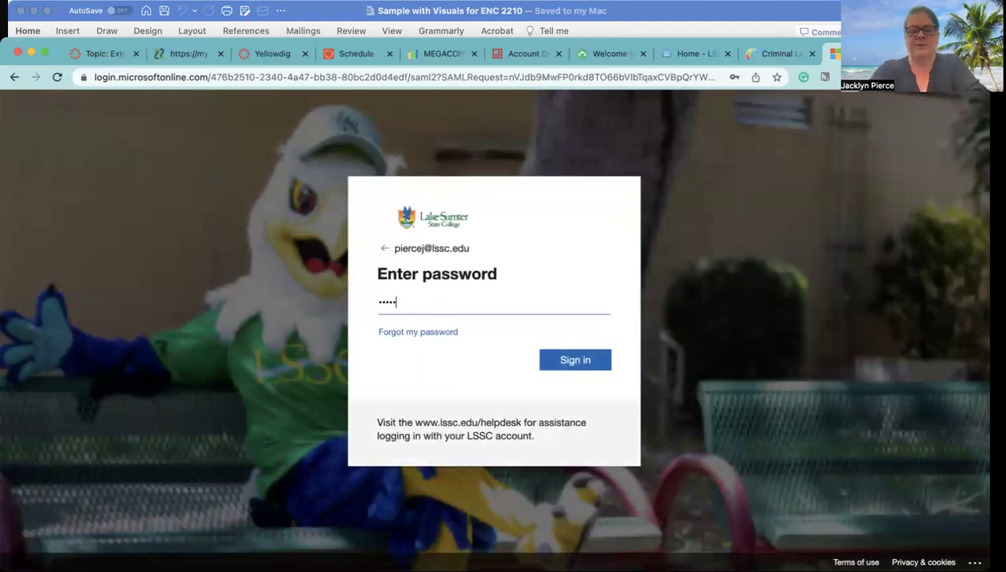
type("••••••")
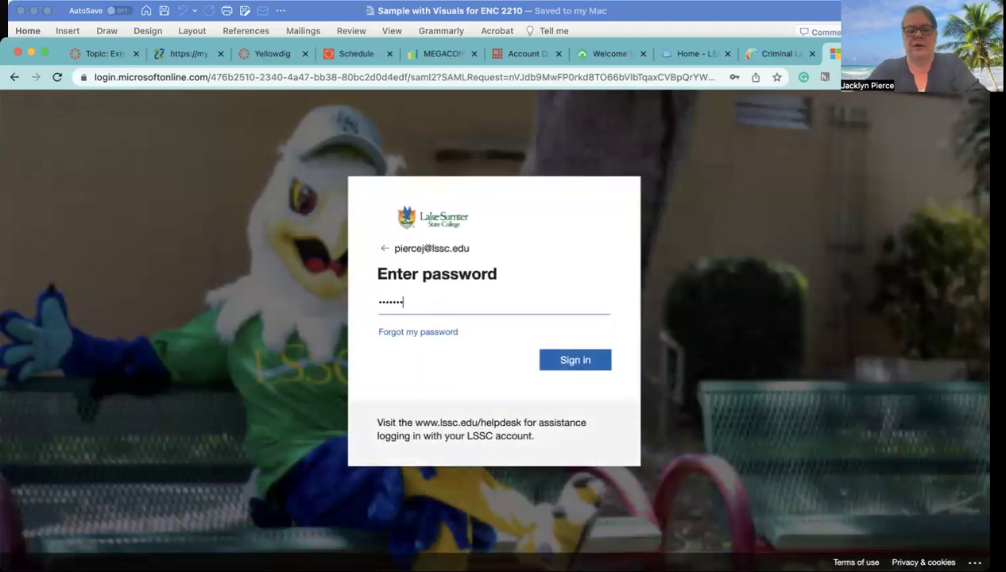
key("Return")
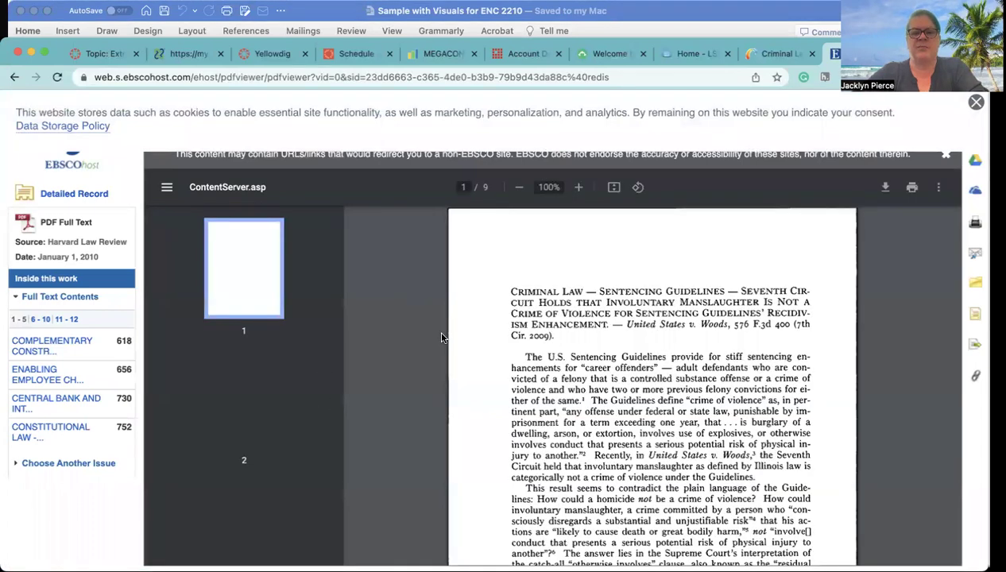
Skim the first two pages of the article's PDF, including the introduction and the footnotes.
scroll(442, 337, "down", 10)
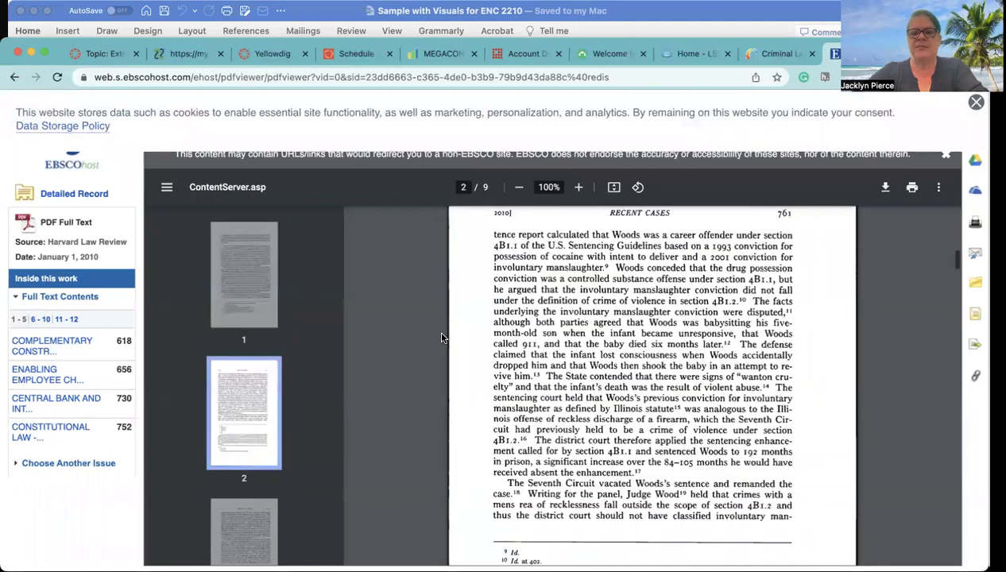
scroll(442, 338, "up", 10)
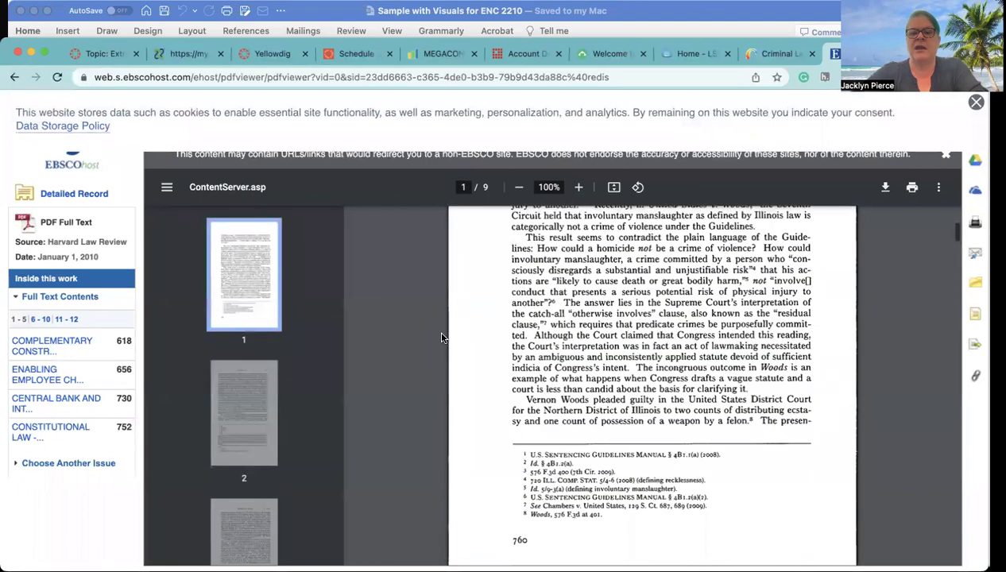
scroll(442, 338, "up", 3)
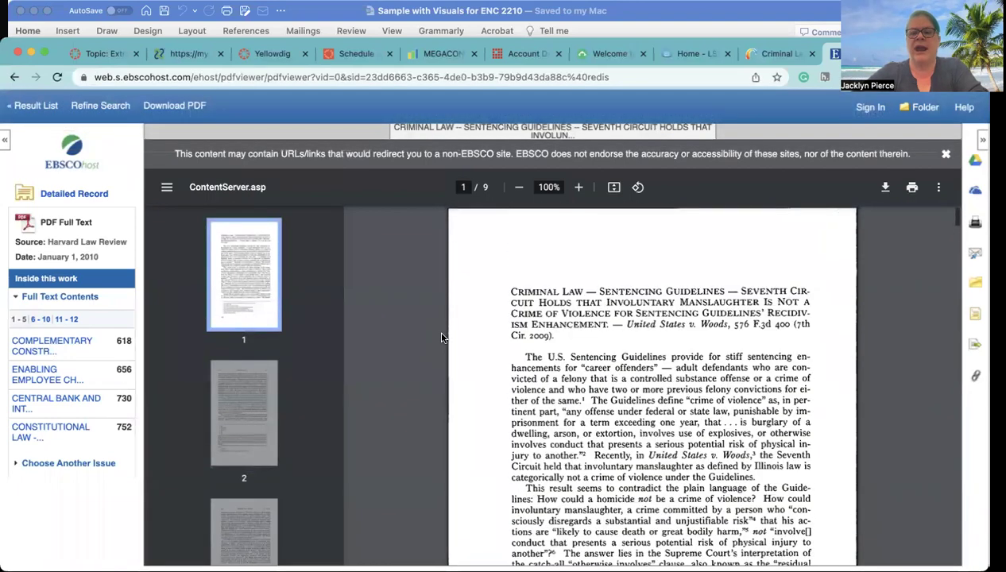
scroll(442, 338, "down", 15)
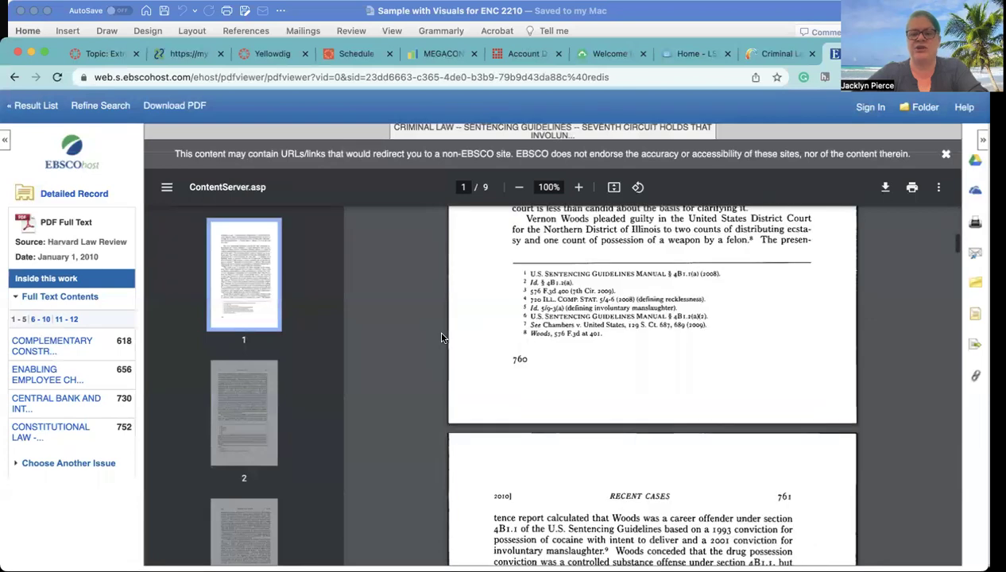
scroll(442, 337, "up", 12)
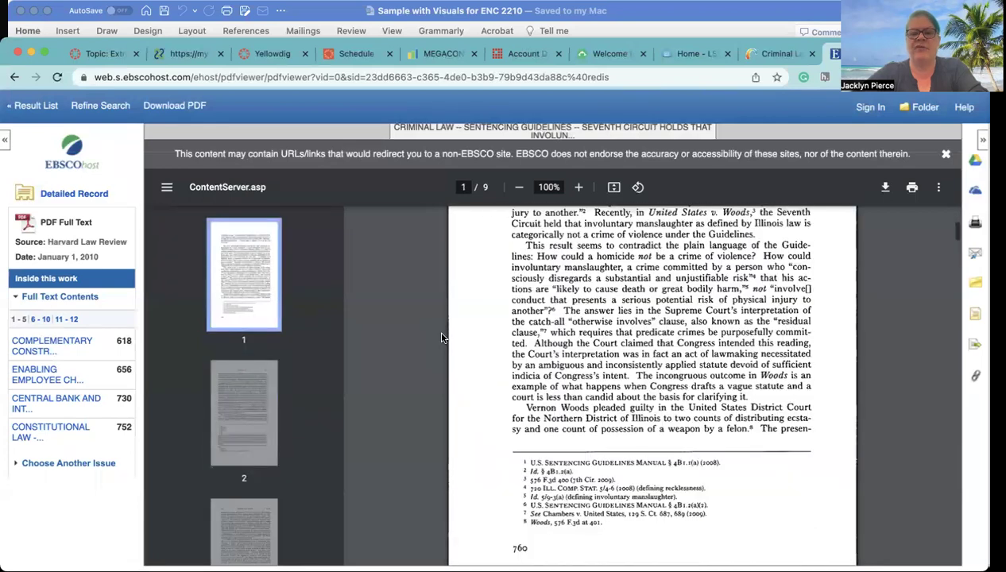
scroll(442, 337, "up", 2)
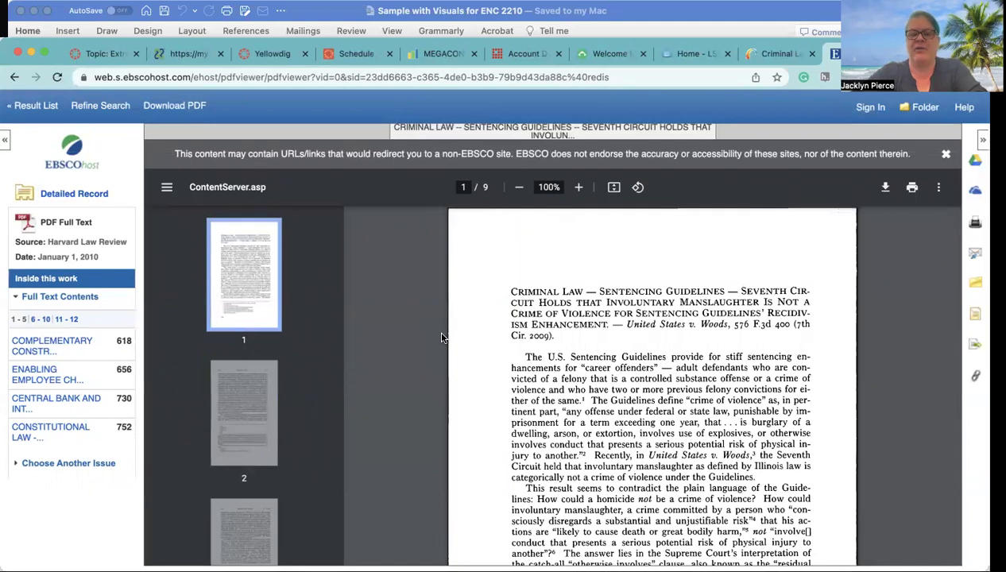
scroll(442, 338, "down", 5)
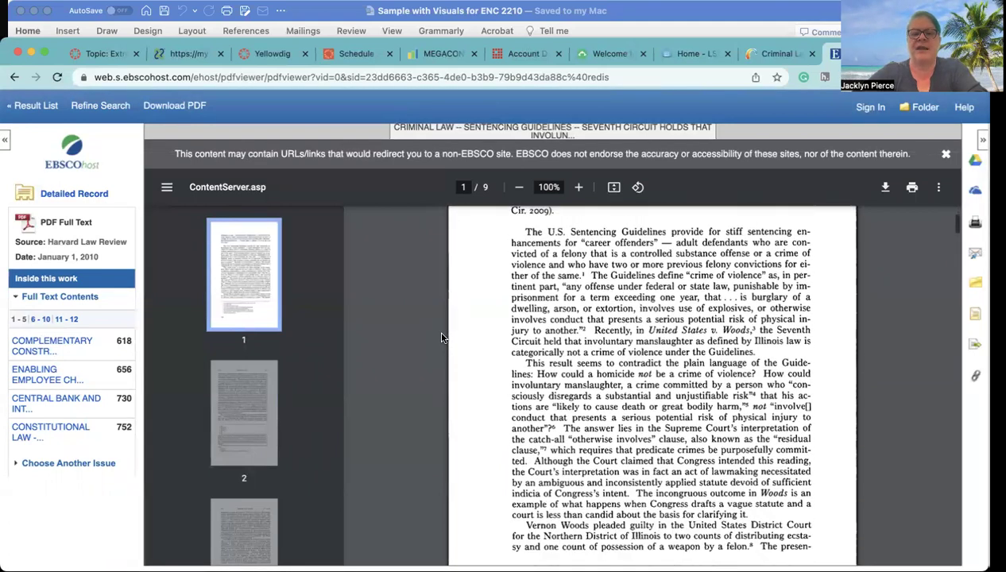
Look over the first page of the article's PDF again, from the footnotes back up to the title.
scroll(442, 338, "down", 3)
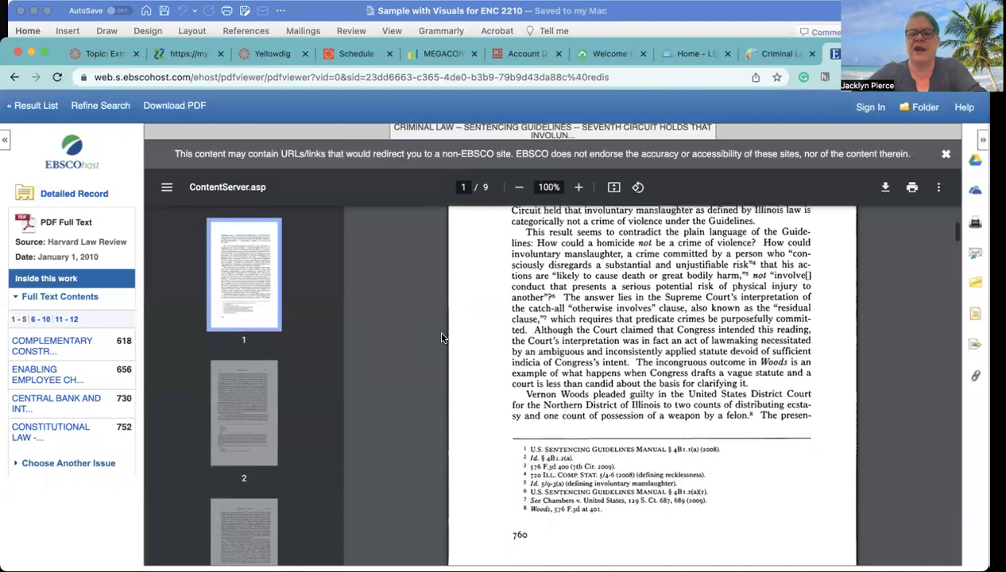
scroll(442, 338, "up", 6)
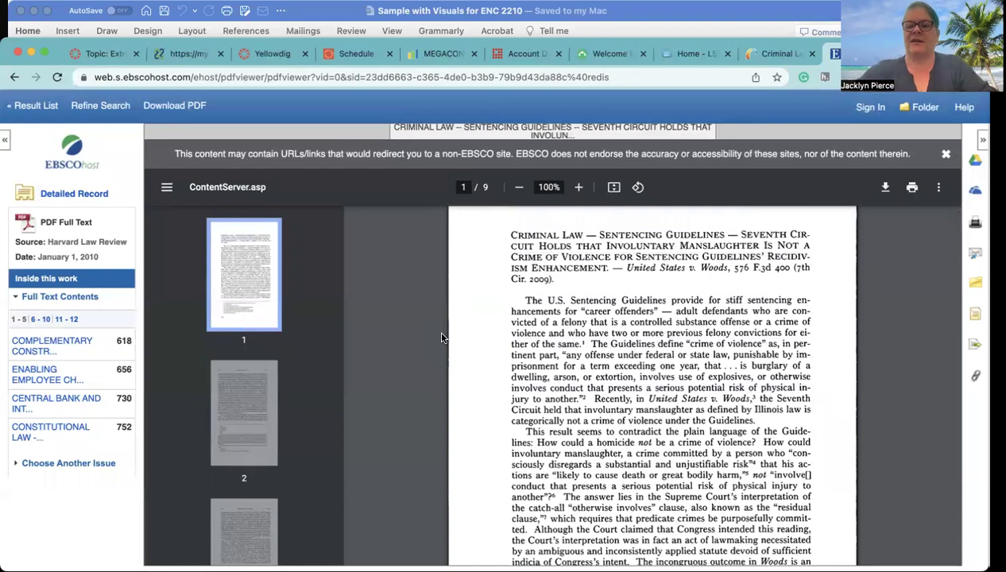
scroll(633, 315, "up", 2)
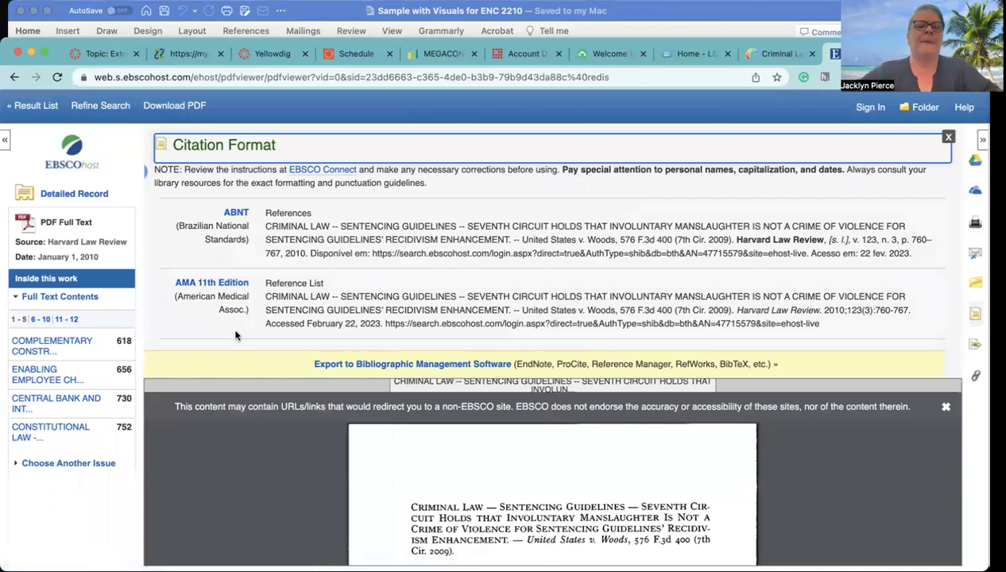
Find the APA 7th Edition entry among the article's citation formats and copy the complete reference.
scroll(332, 272, "down", 3)
scroll(332, 272, "up", 1)
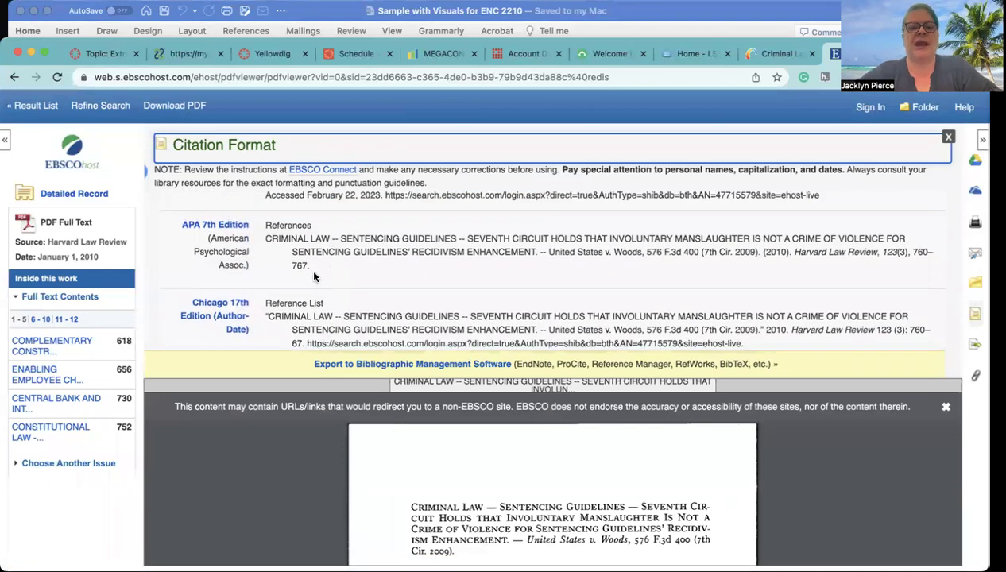
left_click_drag(314, 276, 265, 240)
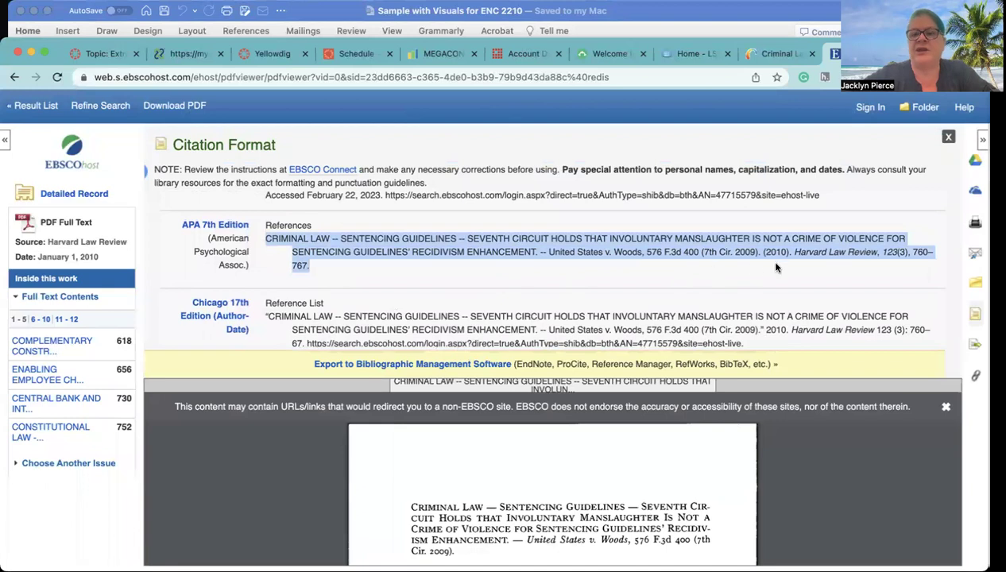
left_click_drag(794, 252, 896, 252)
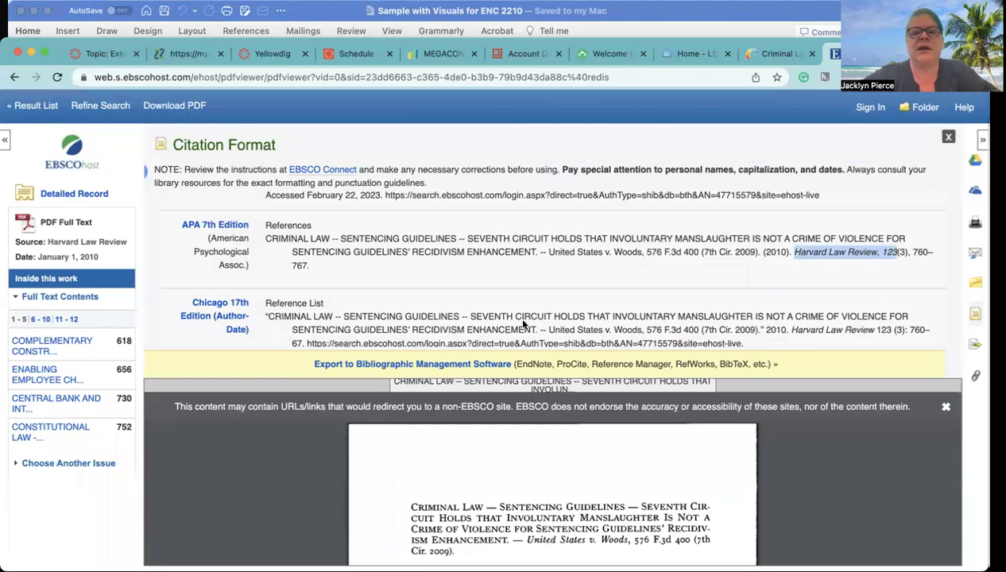
left_click_drag(312, 266, 265, 239)
key("super+c")
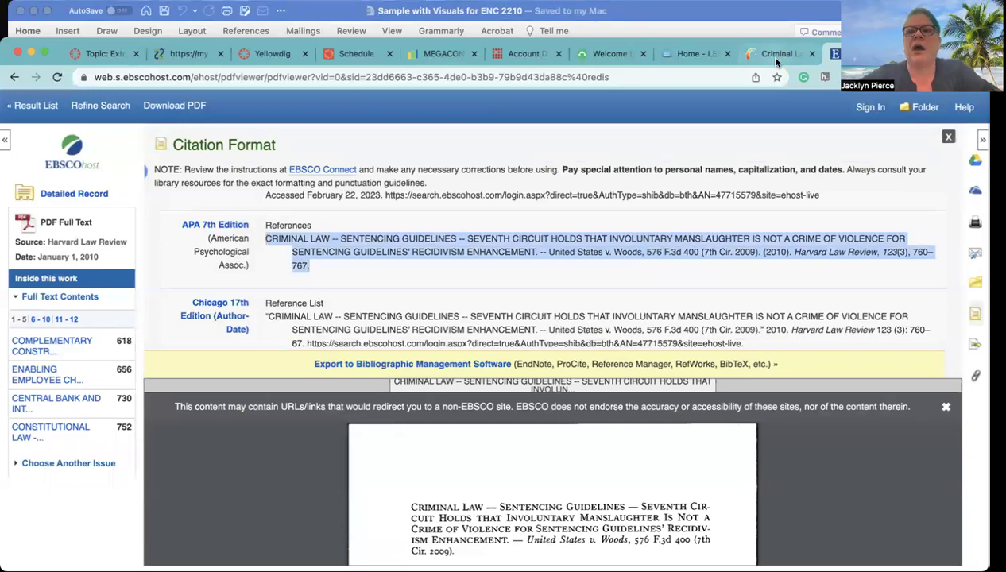
Switch to the Word document "Sample with Visuals for ENC 2210" and paste the copied reference on a new line ending the References list.
left_click(789, 11)
scroll(557, 230, "down", 10)
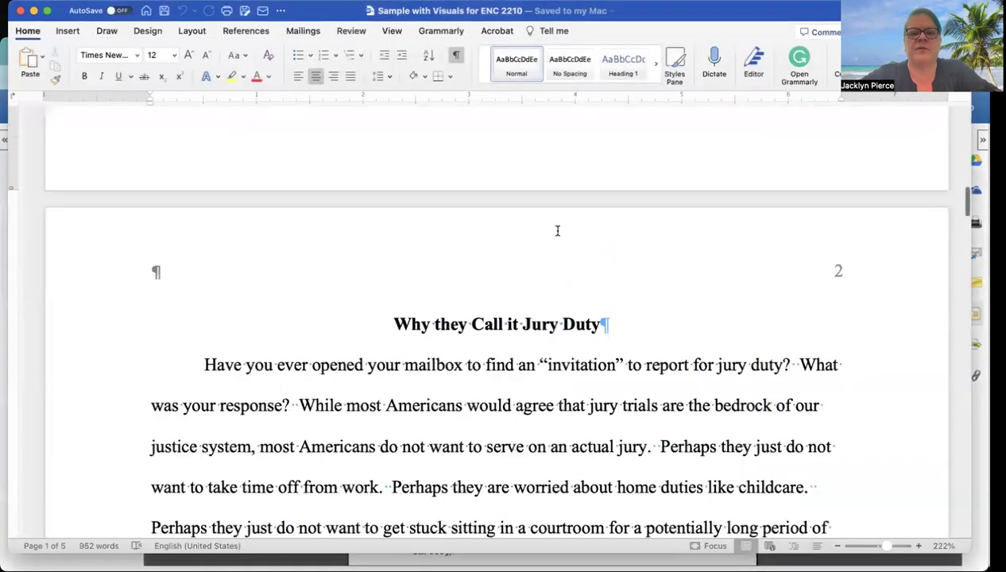
scroll(557, 230, "down", 15)
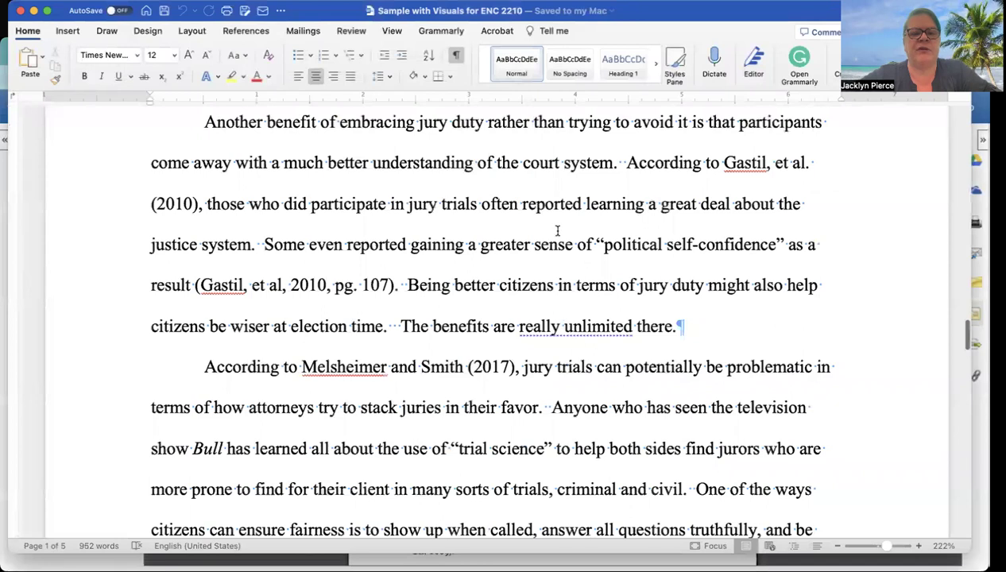
scroll(557, 231, "down", 15)
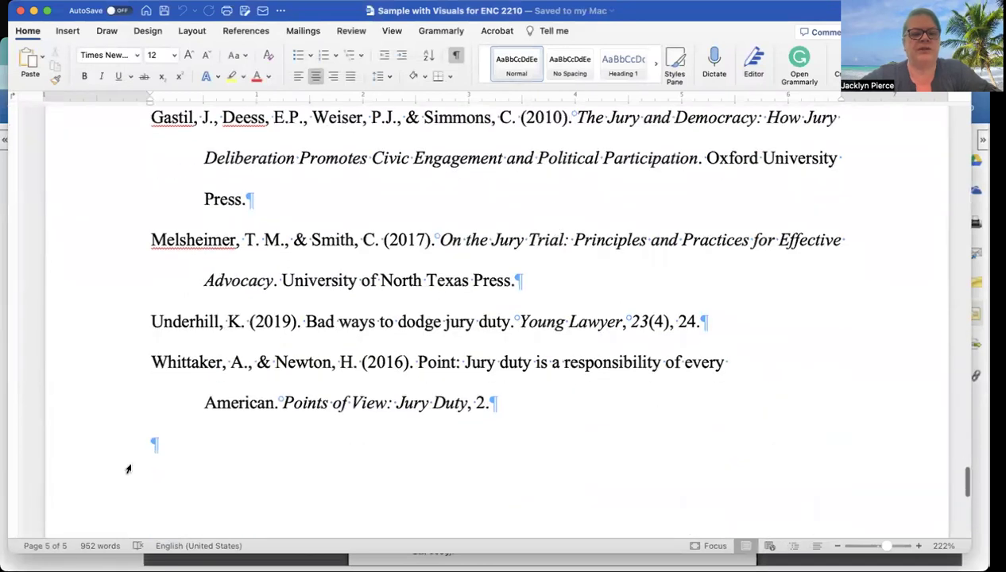
left_click(162, 438)
key("Return")
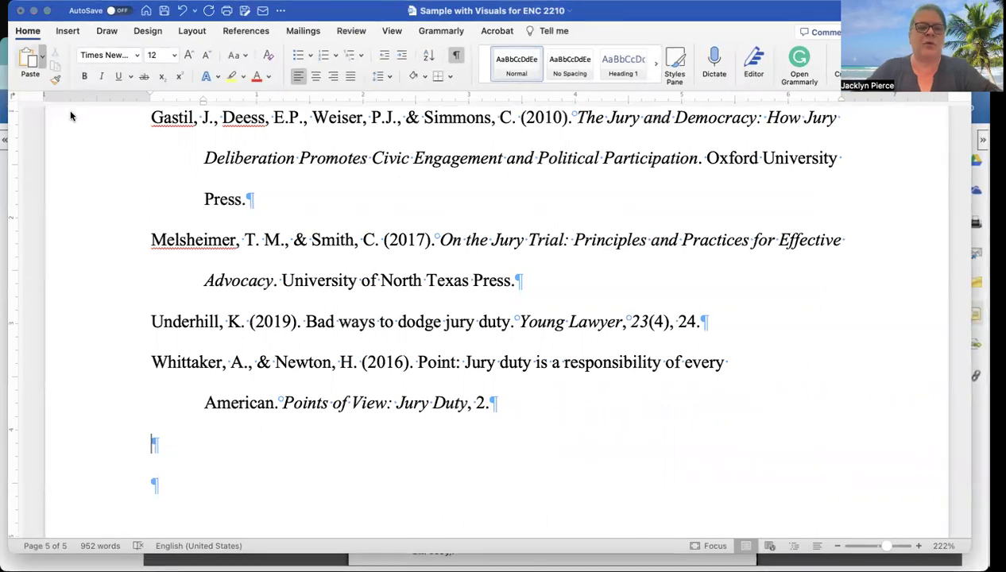
key("super+v")
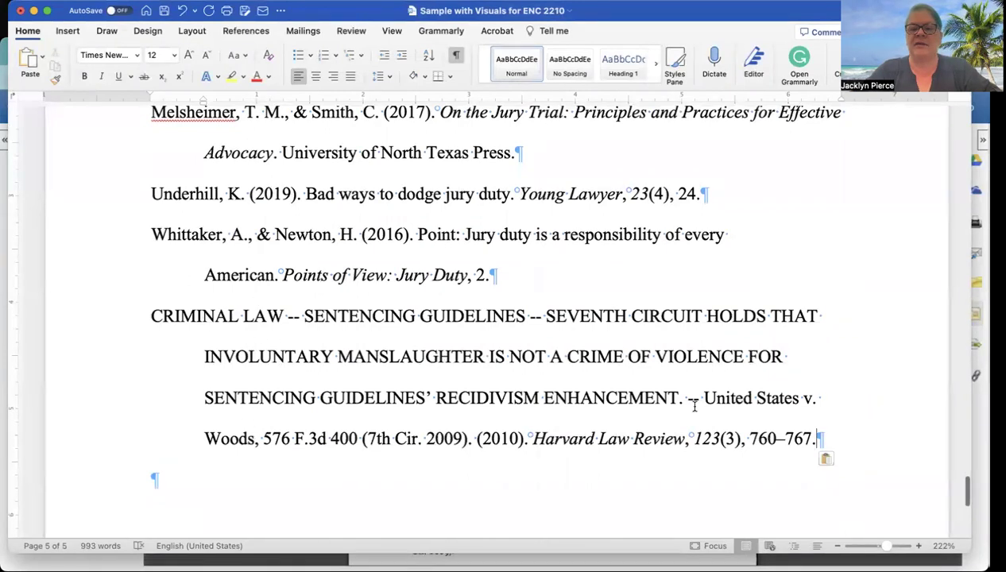
Examine the pasted reference's italic journal title and volume number, and its article title in capital letters.
left_click_drag(531, 439, 719, 439)
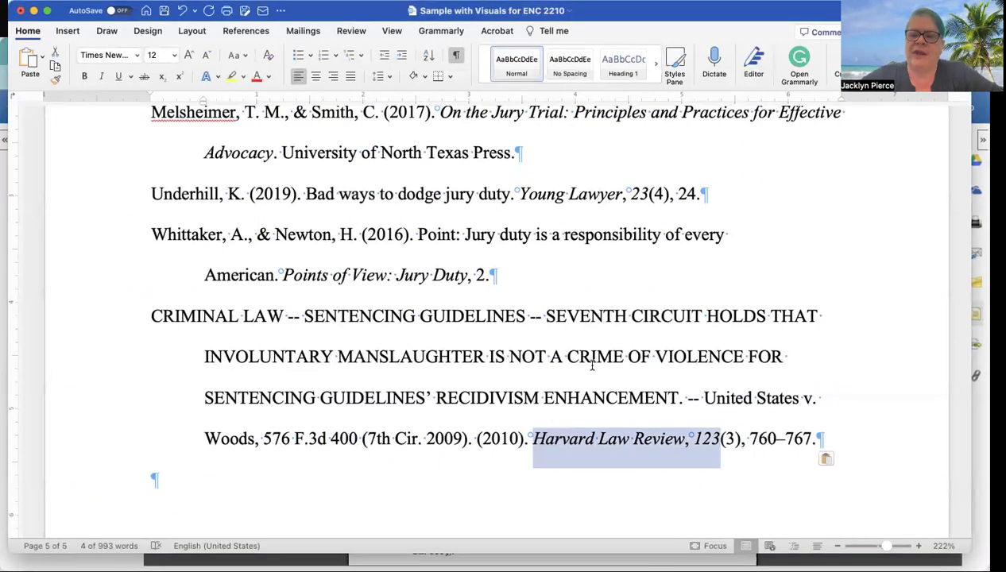
scroll(380, 376, "down", 1)
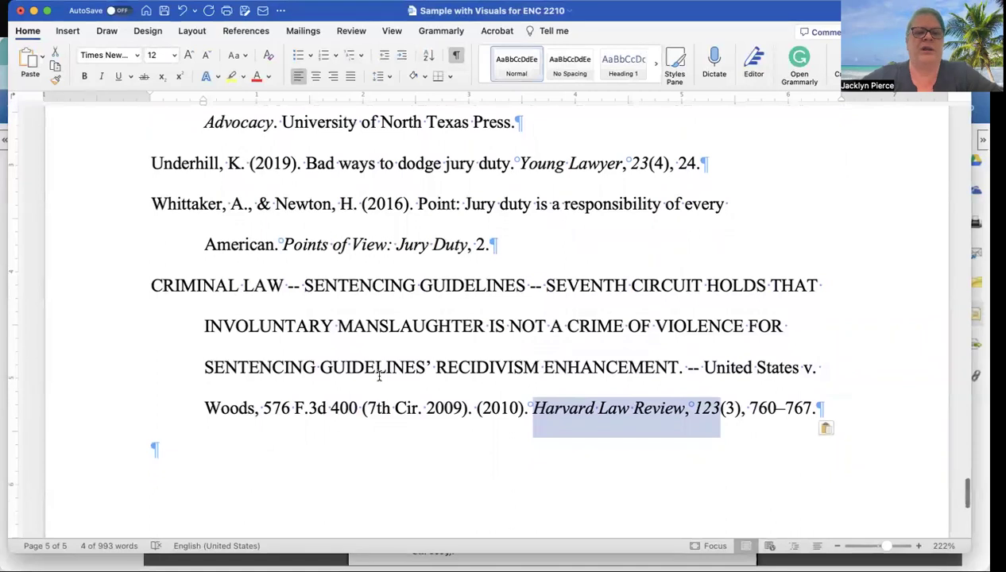
scroll(377, 370, "up", 1)
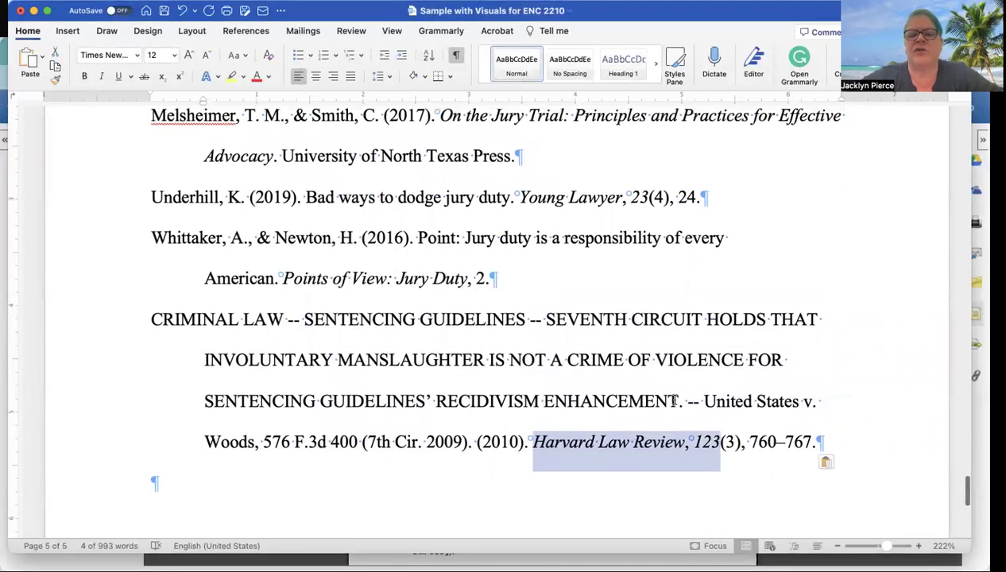
left_click_drag(677, 399, 198, 318)
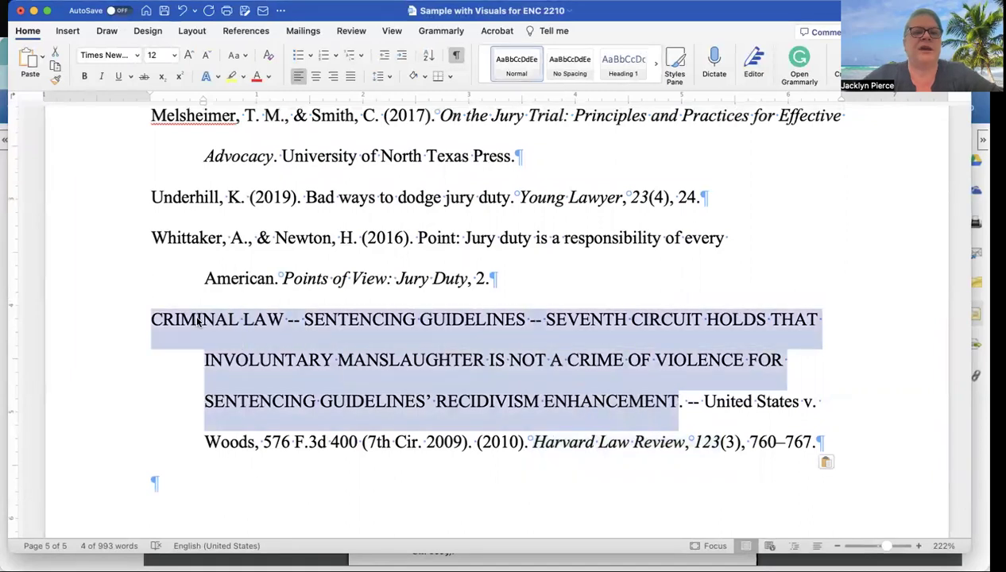
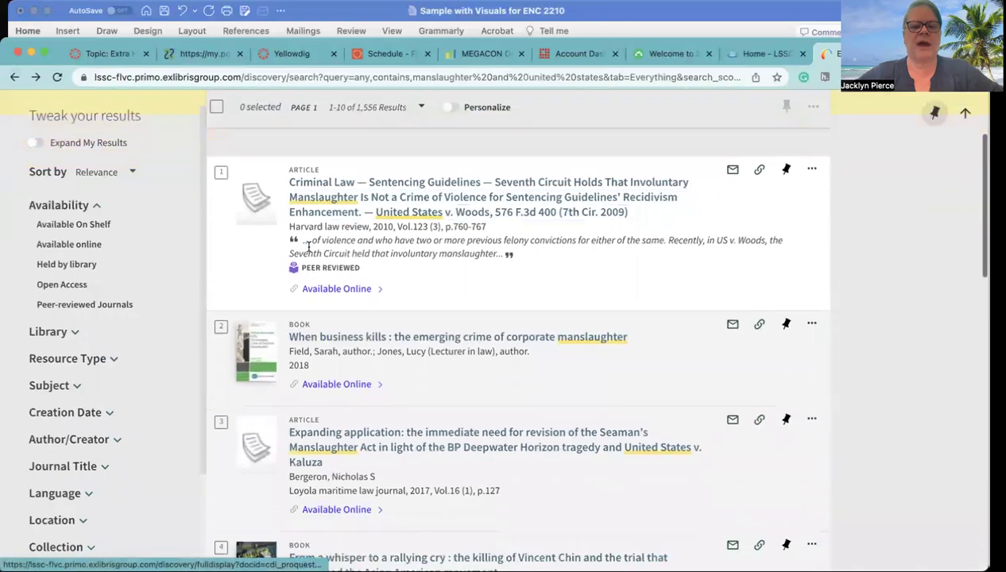
From the library results, open the article "Can a corporation commit manslaughter?" and its full text in Gale Academic OneFile.
scroll(309, 251, "down", 5)
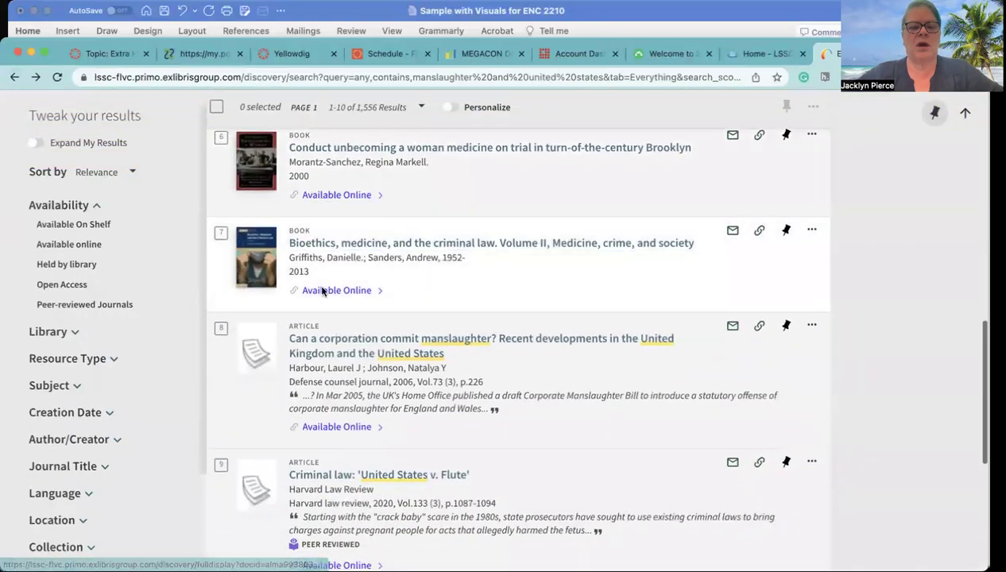
left_click(350, 349)
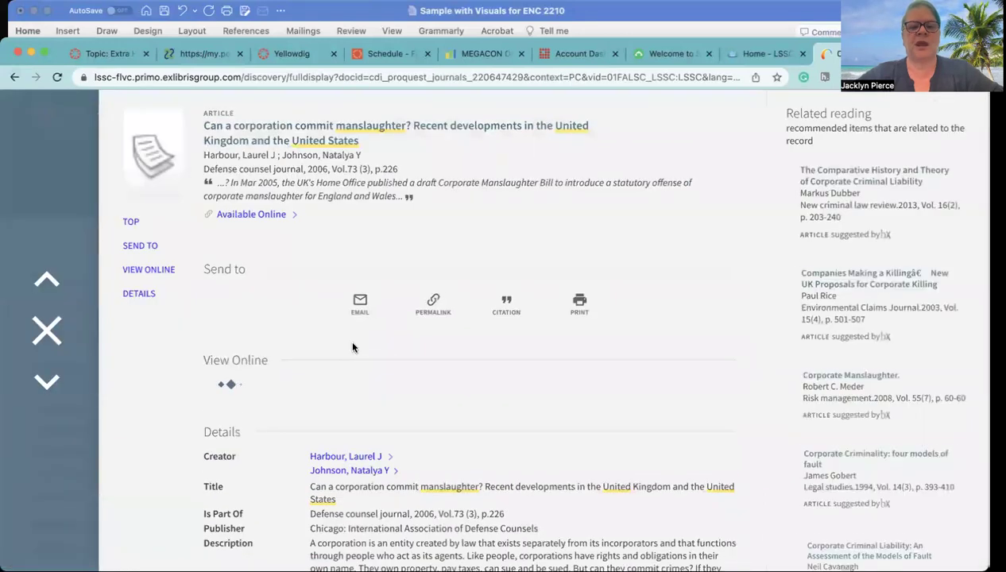
scroll(353, 345, "down", 1)
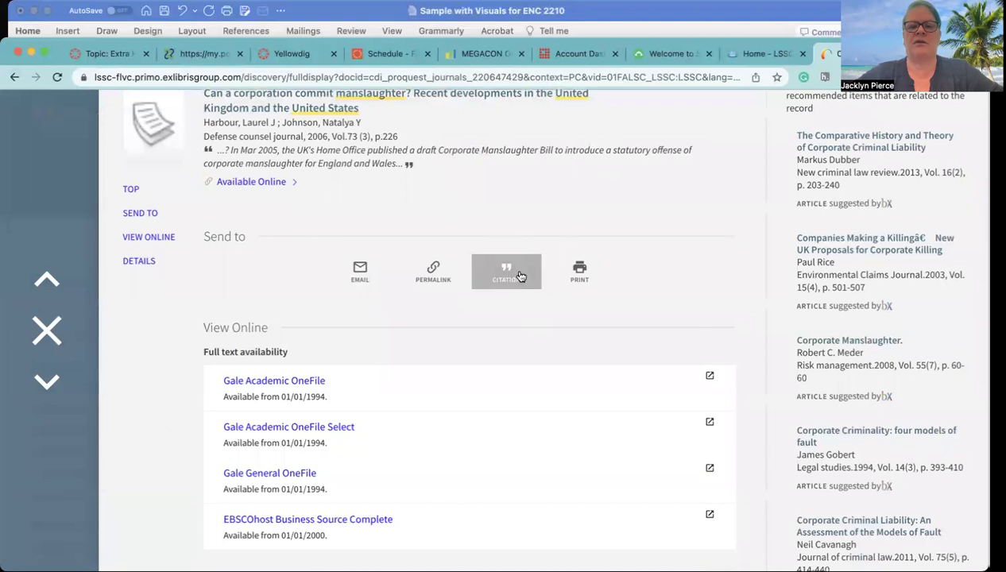
left_click(249, 383)
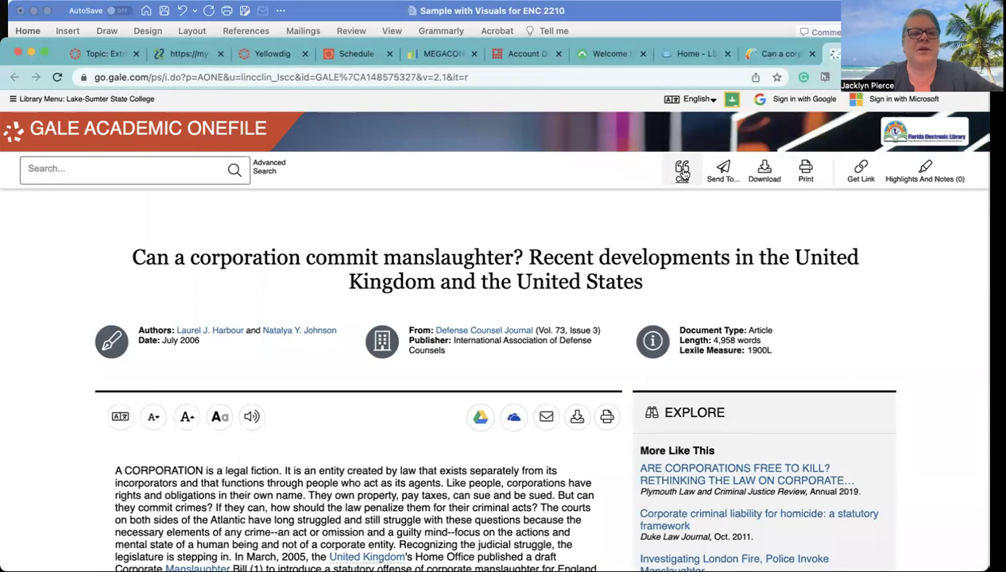
Set the Source Citation at the end of the Gale article to APA 7th Edition and copy the whole reference.
scroll(371, 375, "down", 3)
scroll(370, 375, "down", 10)
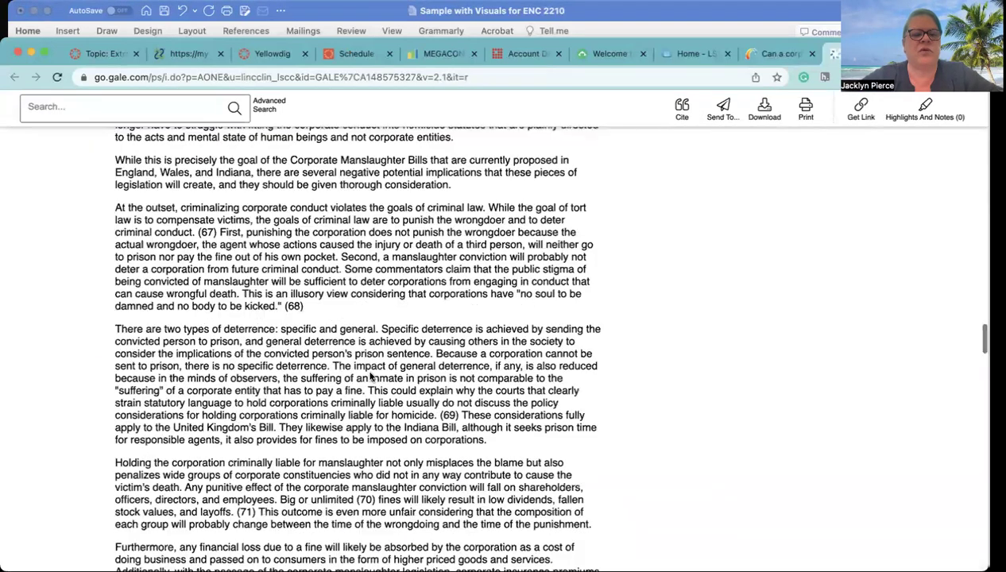
scroll(370, 375, "down", 15)
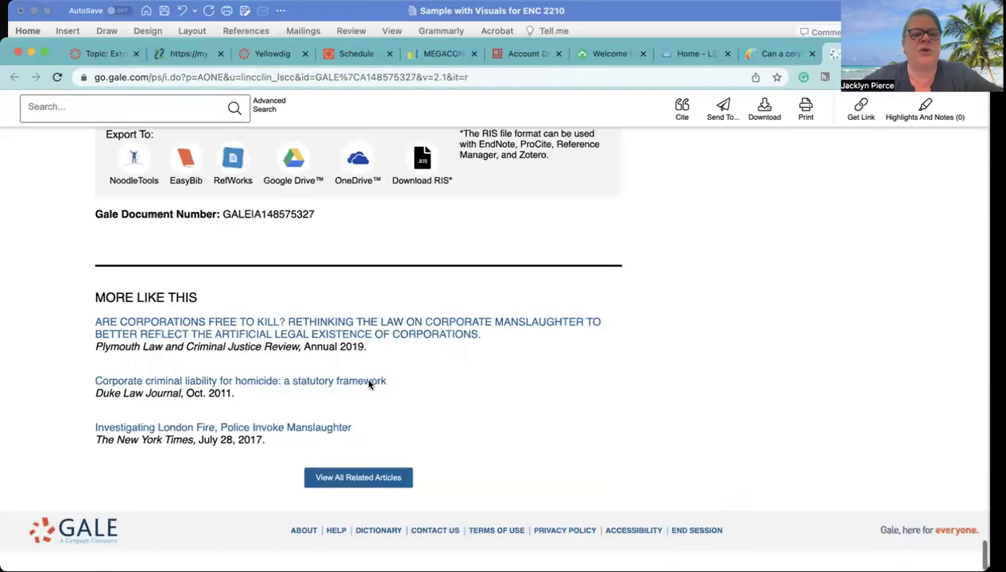
scroll(256, 312, "up", 5)
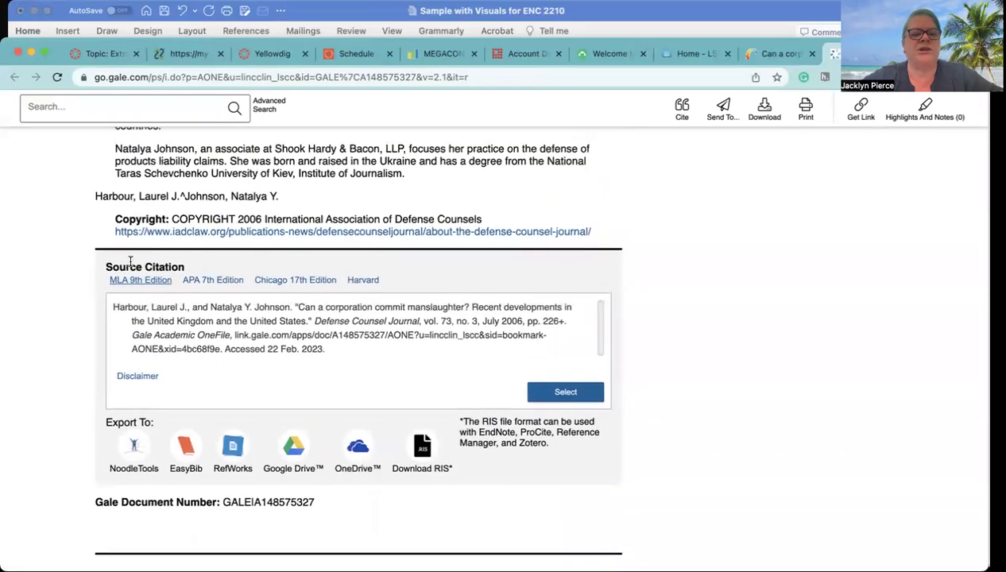
left_click(208, 280)
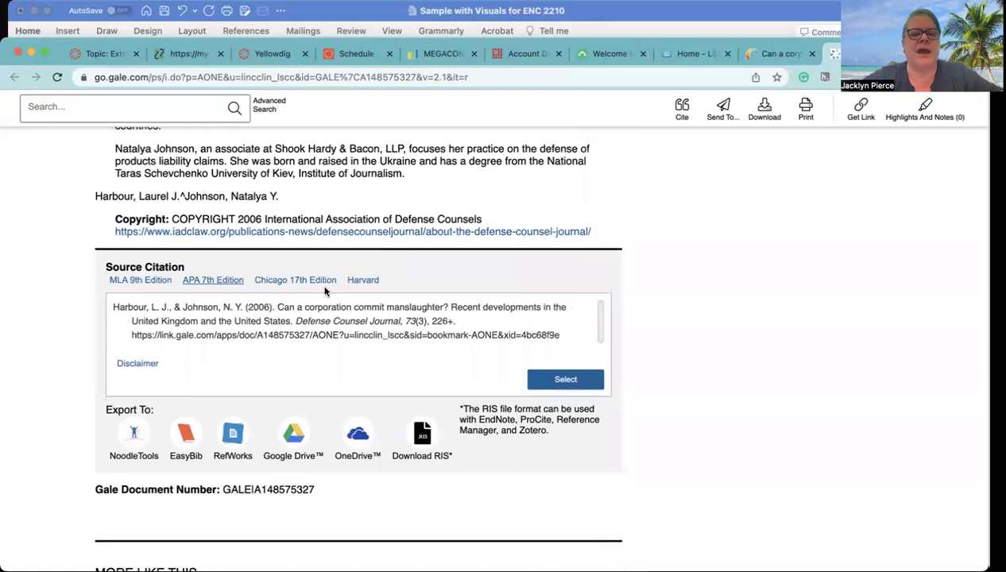
left_click_drag(306, 349, 111, 313)
key("cmd+c")
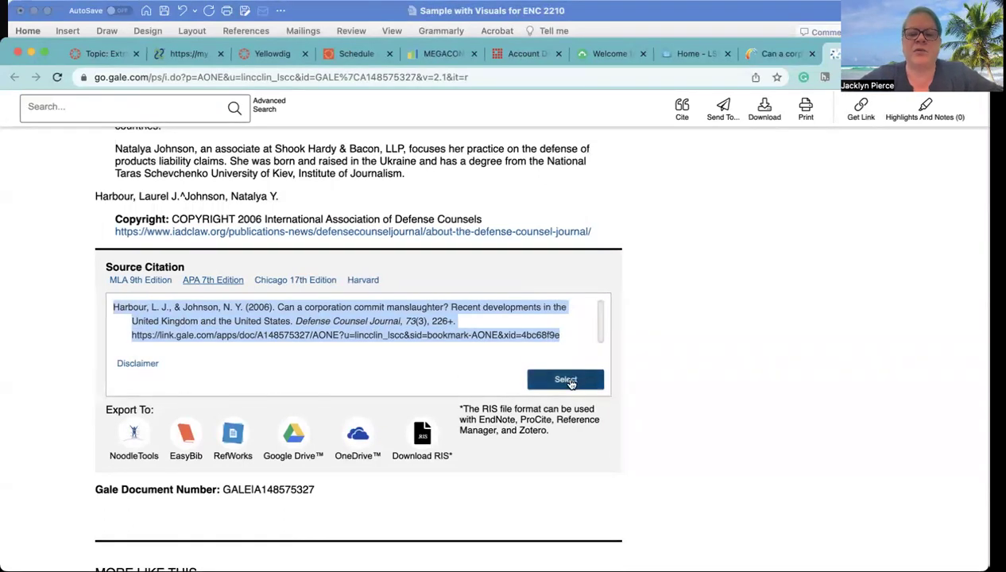
In Word, paste the copied reference on a new line below the Harvard Law Review entry and delete its Gale web link.
left_click(658, 18)
left_click_drag(151, 319, 679, 401)
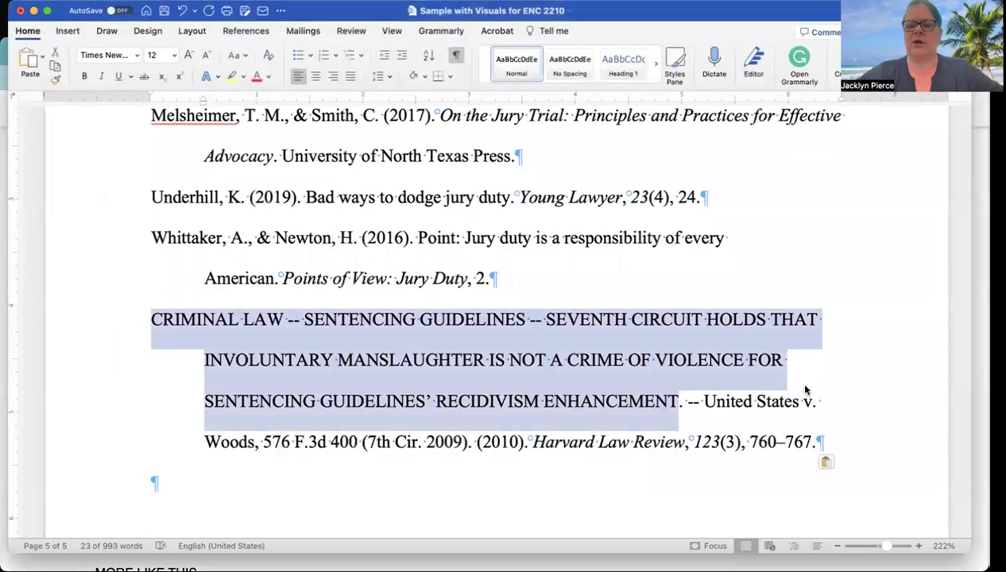
left_click(840, 437)
key("Return")
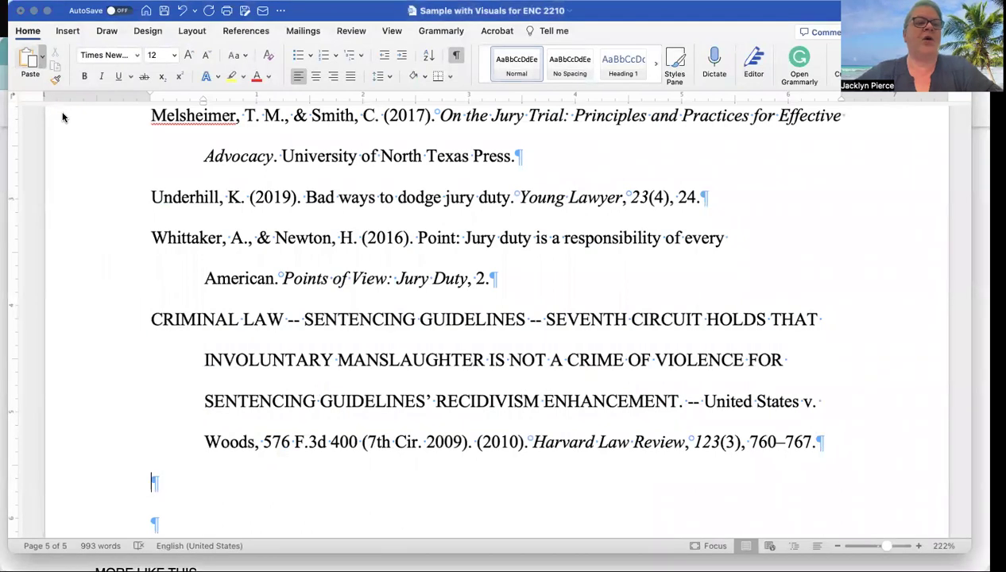
key("cmd+v")
scroll(264, 256, "down", 3)
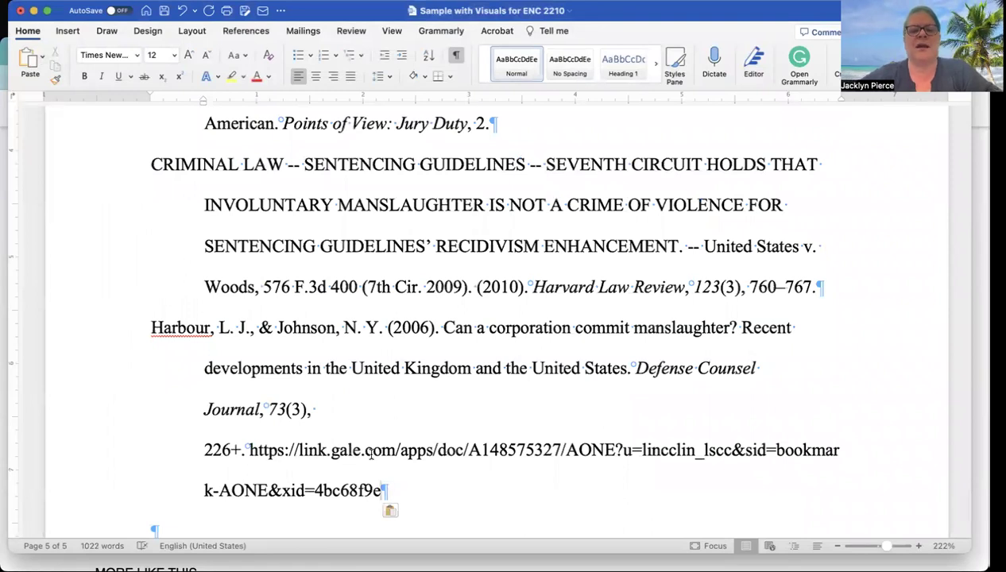
left_click_drag(380, 487, 249, 451)
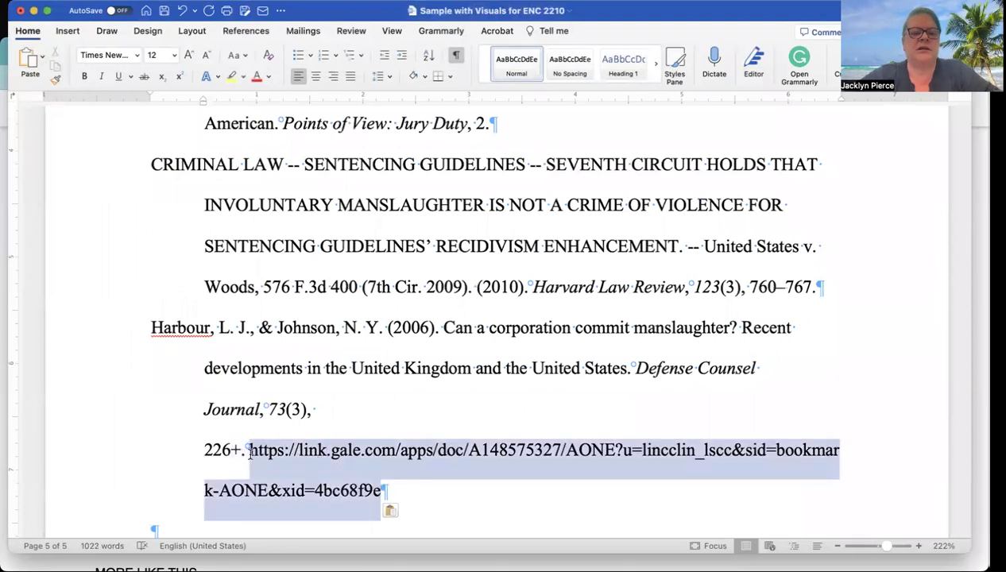
key("BackSpace")
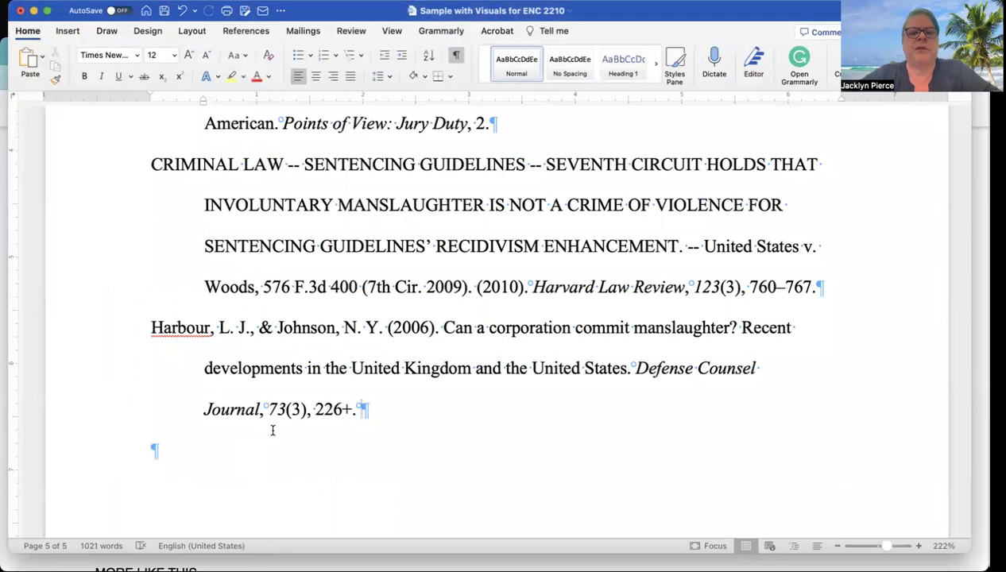
Review the order and formatting of the References page from its heading down to the two newly pasted entries.
scroll(562, 261, "up", 2)
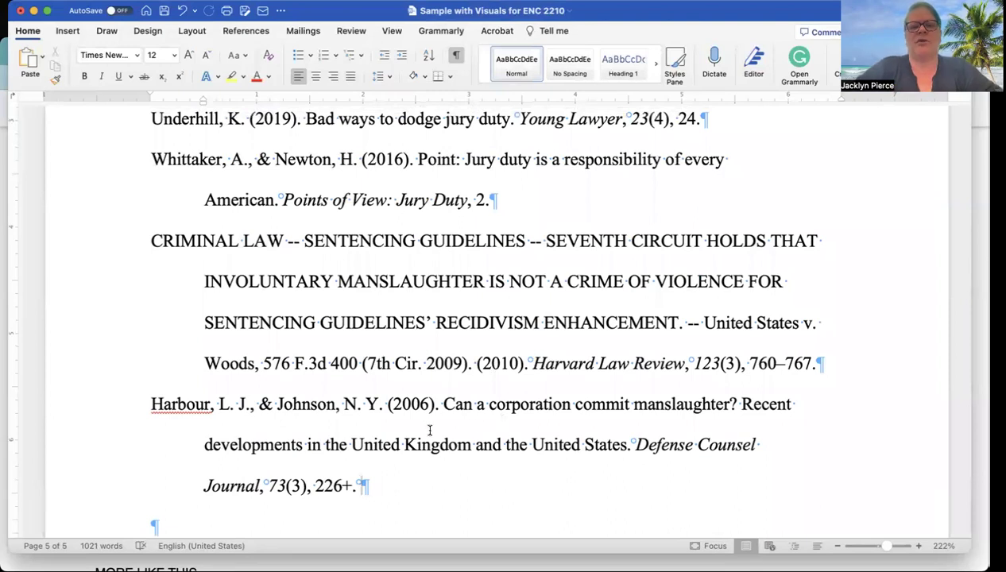
scroll(429, 430, "up", 5)
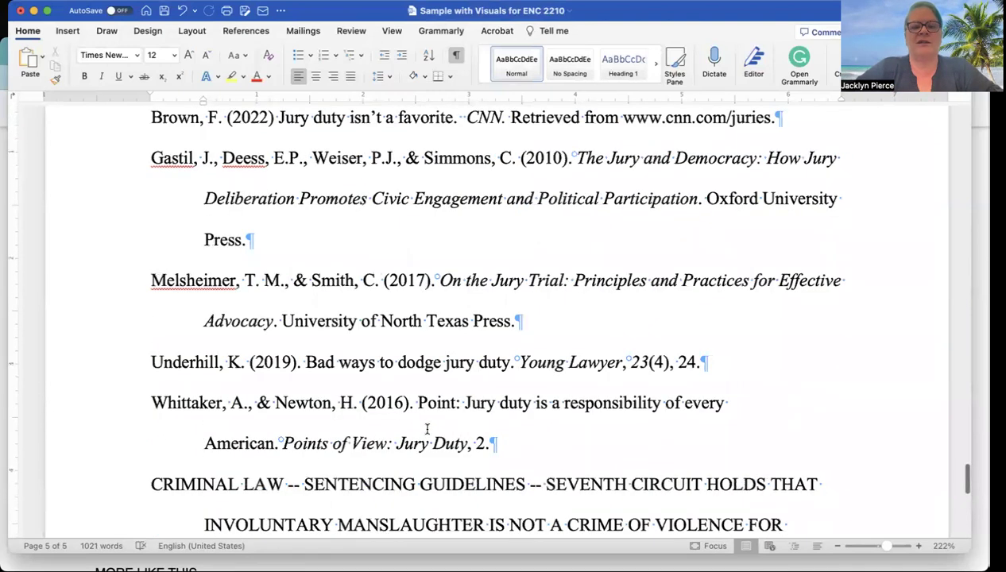
scroll(427, 430, "up", 2)
scroll(427, 429, "down", 2)
scroll(427, 427, "up", 2)
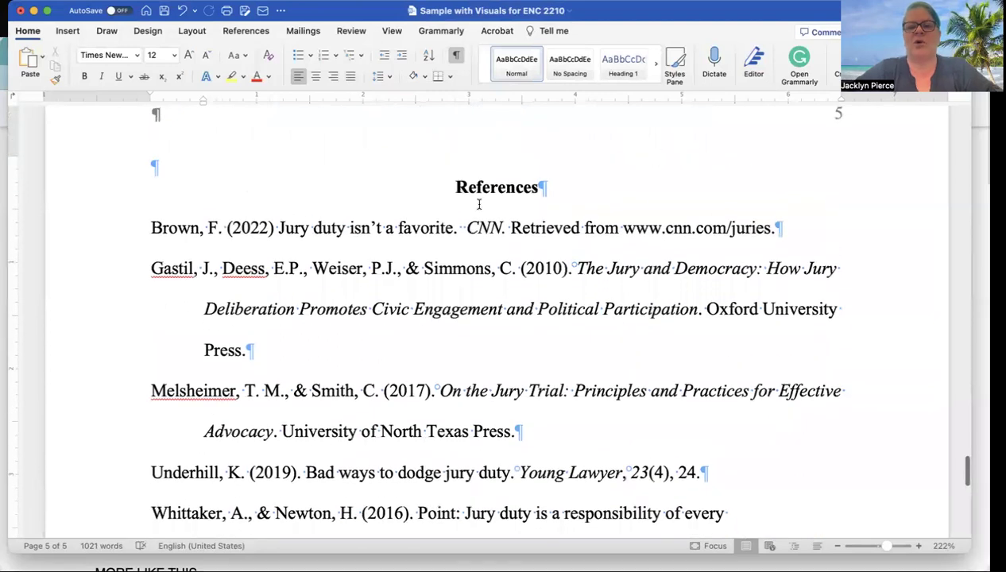
scroll(613, 366, "down", 9)
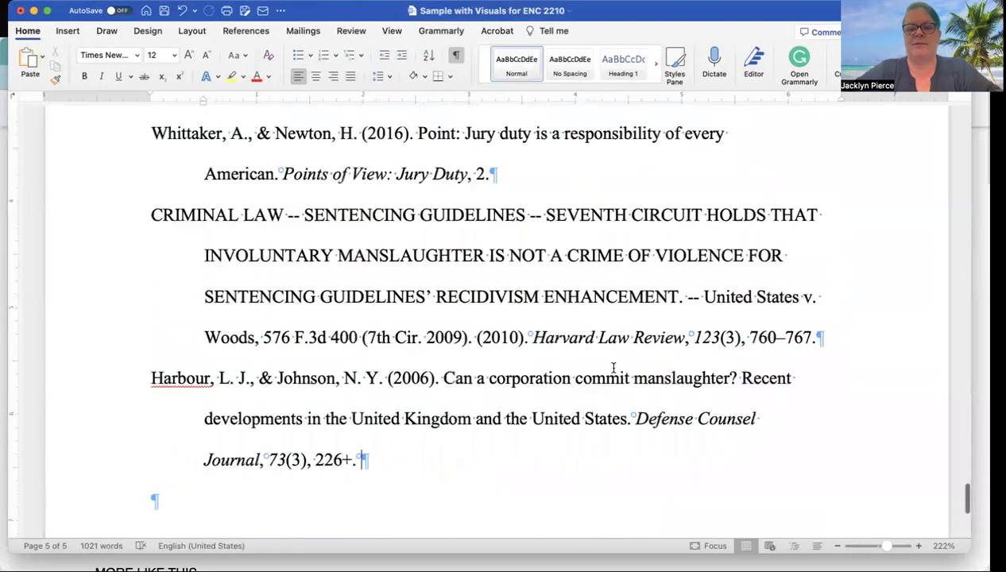
Insert the image Late Professor.png from the Documents folder after "gaining a" in the paragraph beginning "Another benefit of embracing jury duty".
scroll(613, 368, "up", 1)
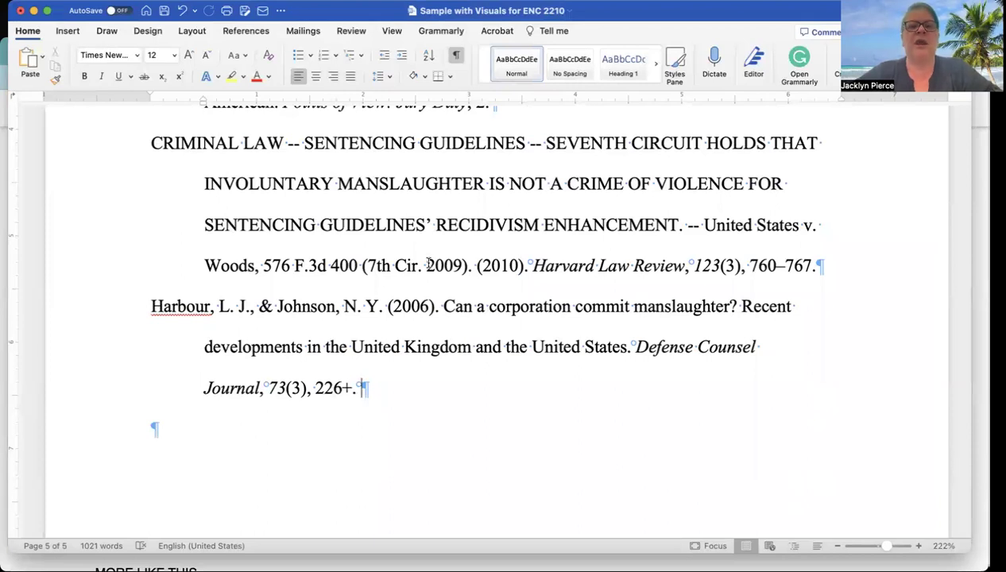
scroll(428, 268, "up", 10)
scroll(427, 268, "up", 15)
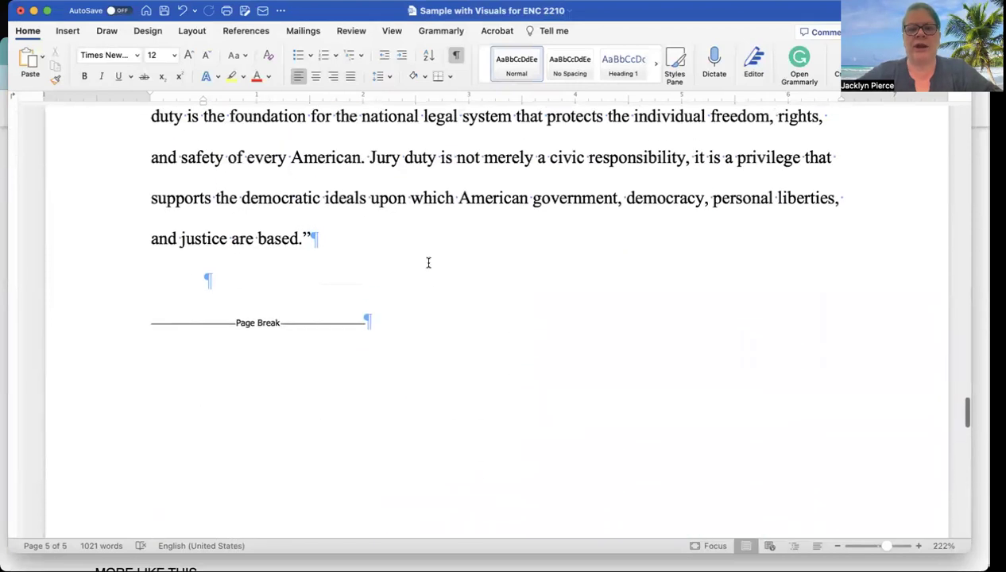
scroll(428, 263, "up", 20)
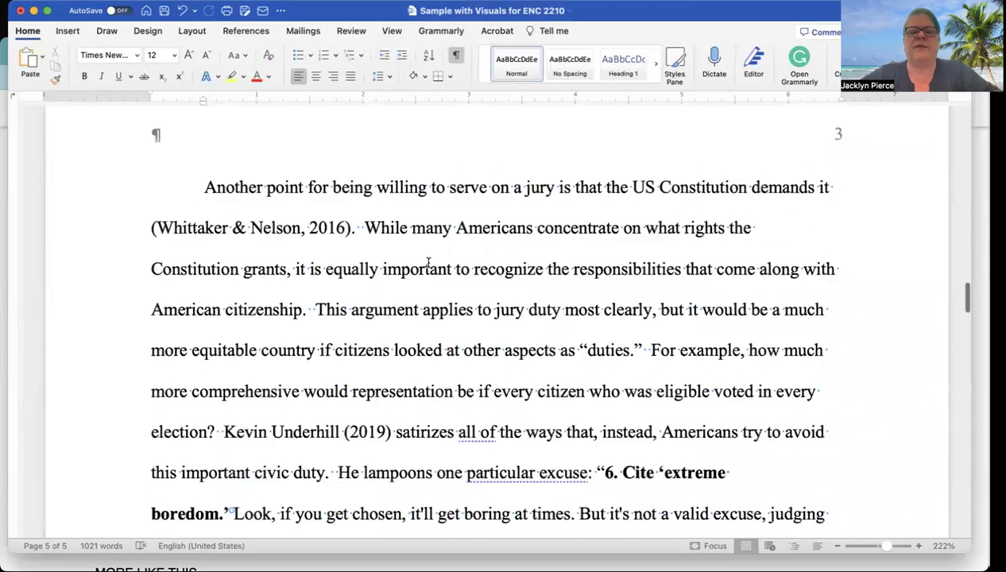
scroll(428, 263, "up", 5)
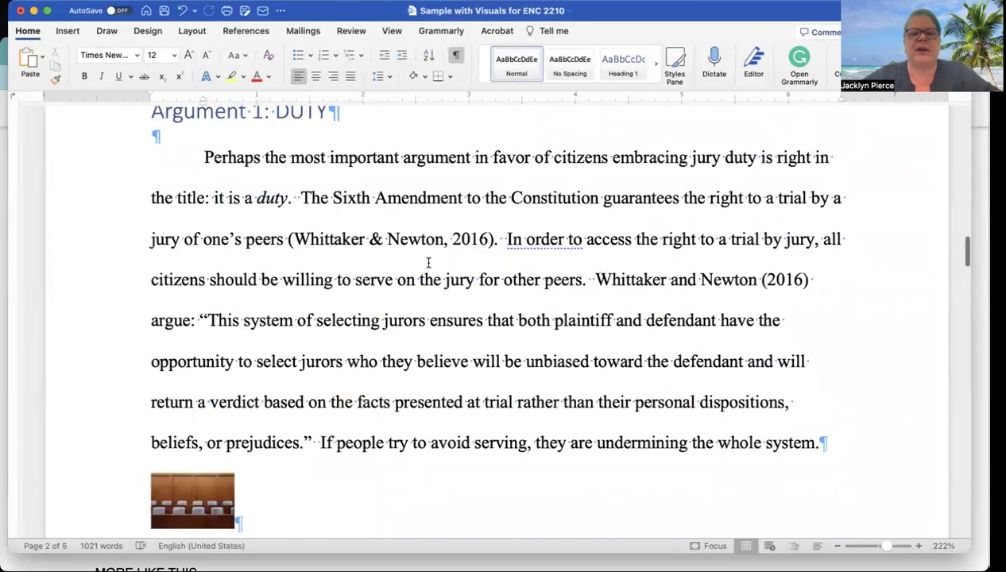
scroll(427, 264, "down", 15)
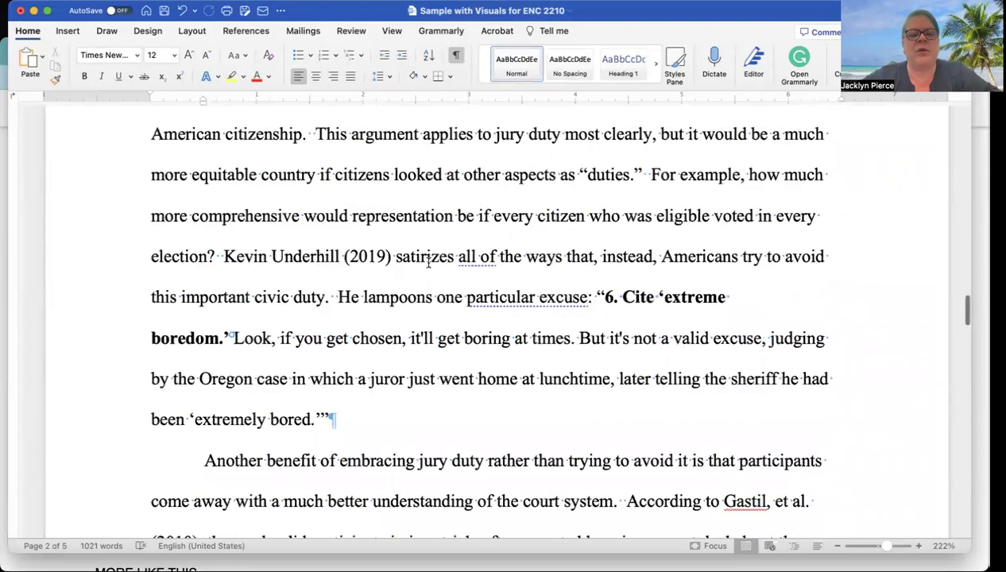
scroll(428, 263, "down", 3)
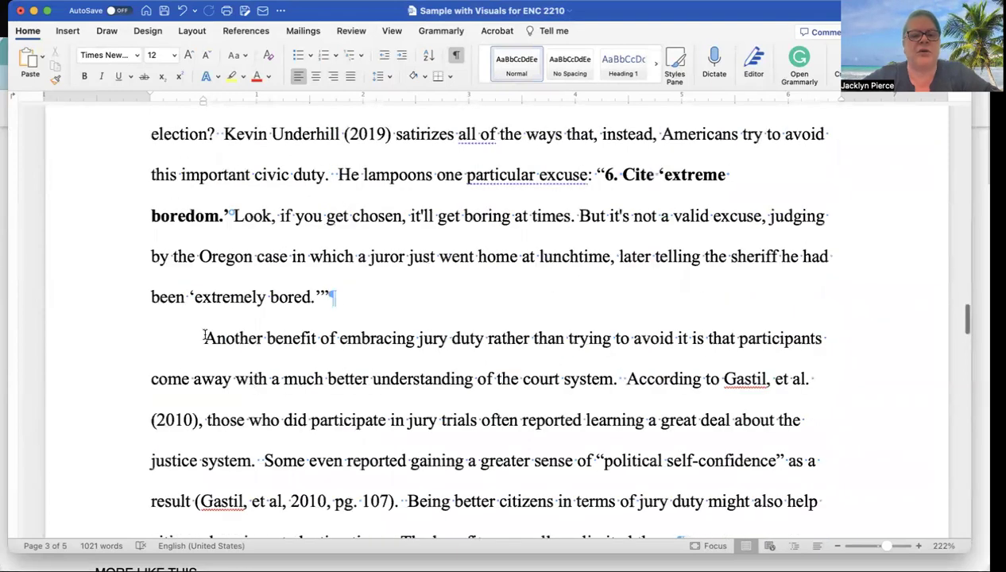
left_click(477, 463)
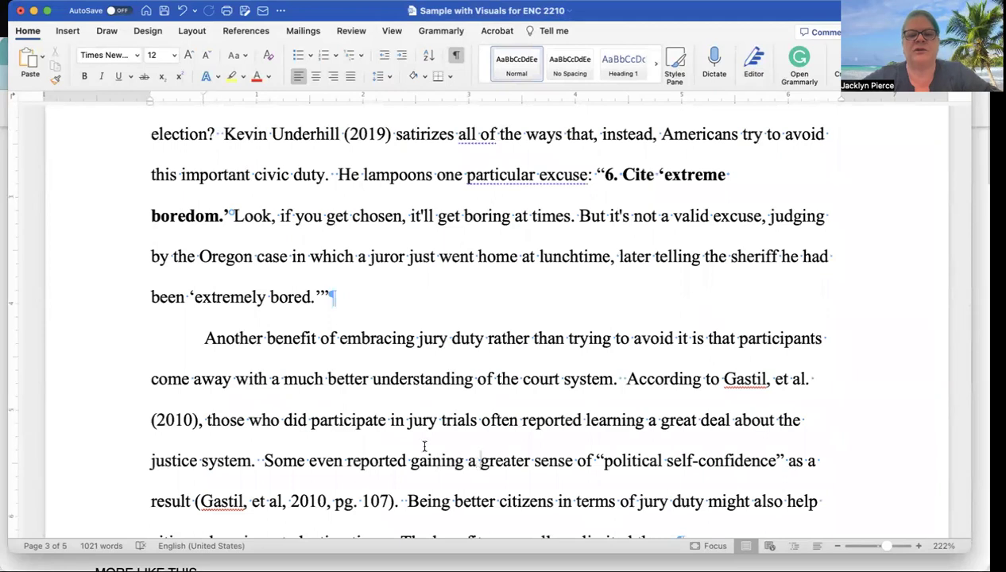
left_click(70, 31)
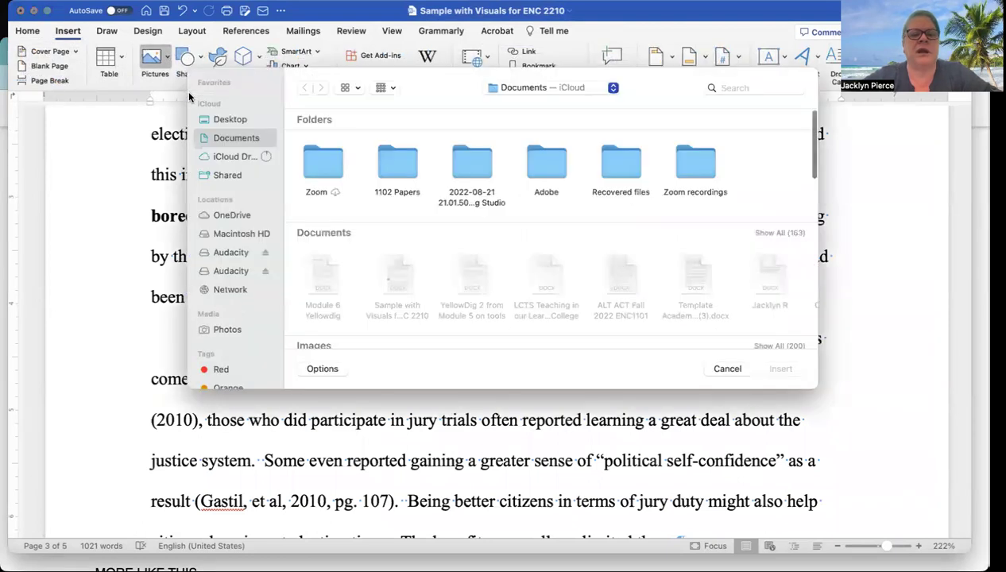
scroll(462, 235, "down", 5)
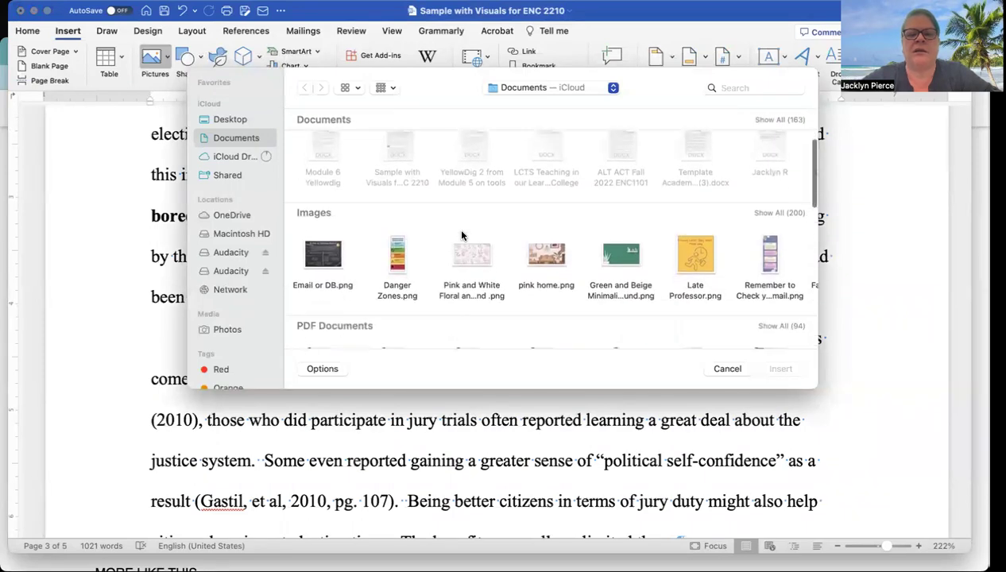
scroll(614, 242, "down", 1)
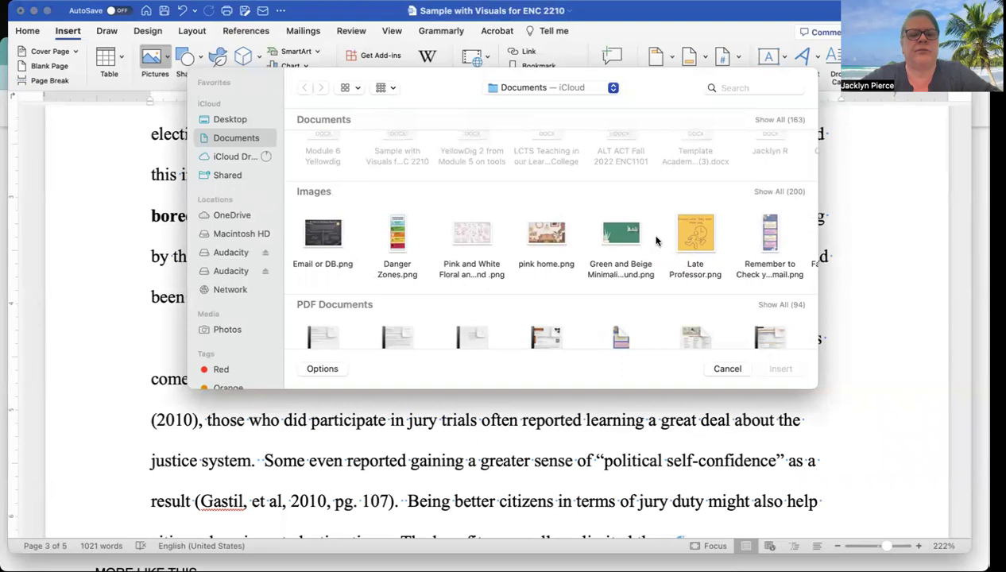
left_click(699, 238)
left_click(779, 369)
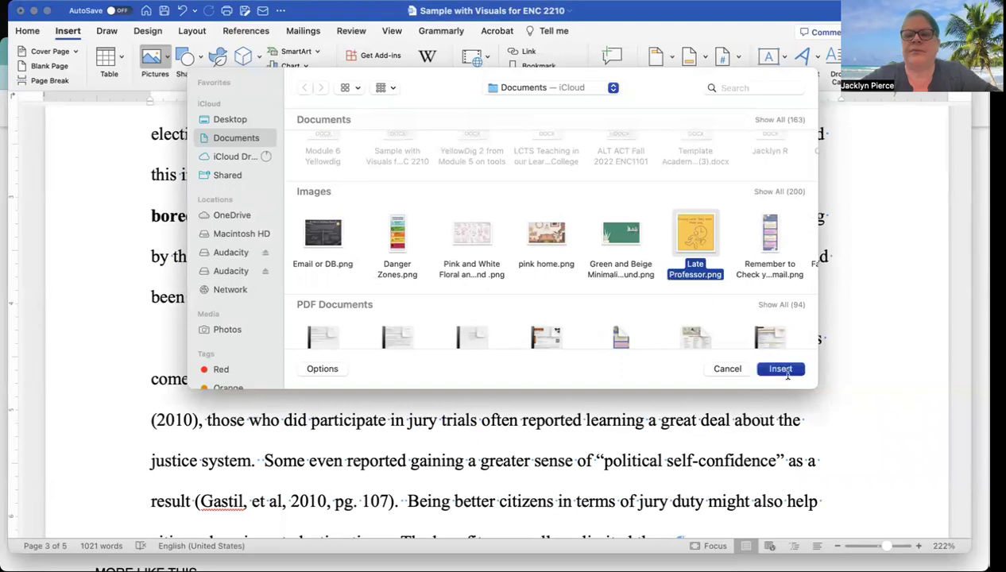
Wrap the paragraph text around the inserted picture and move it against the right margin, about 4.73" from the left and 5.43" from the top.
scroll(540, 306, "down", 1)
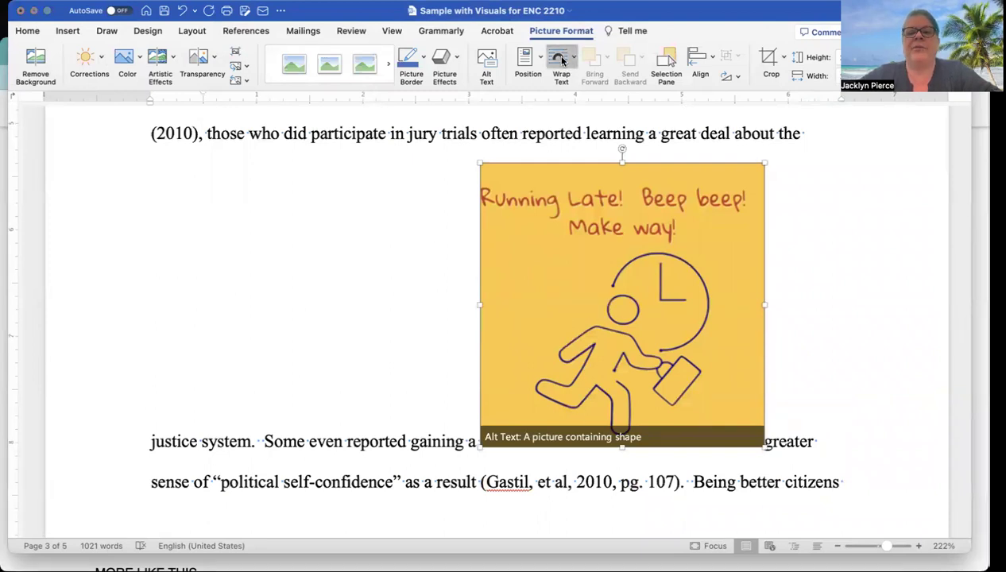
left_click(587, 104)
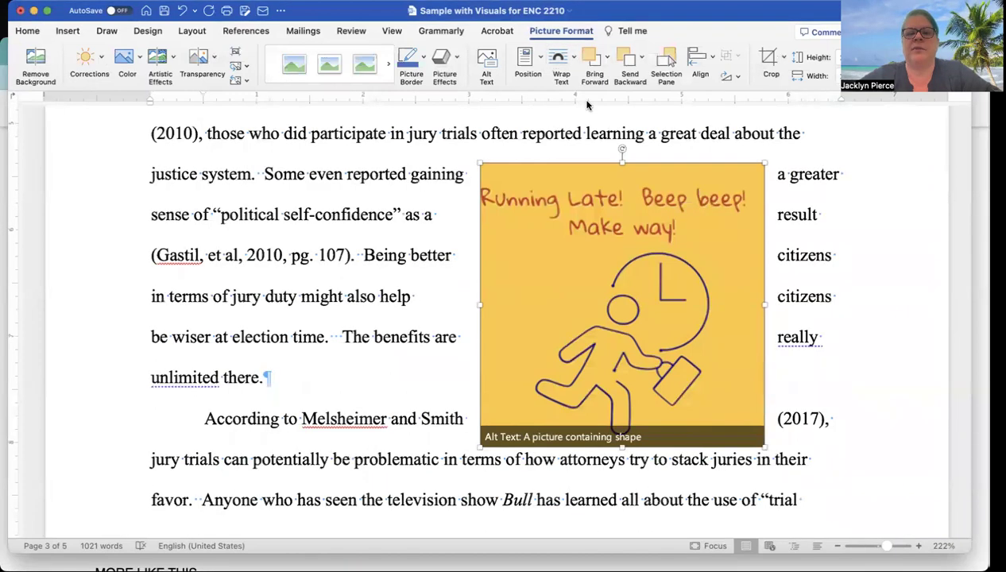
left_click_drag(557, 320, 437, 256)
scroll(441, 267, "up", 3)
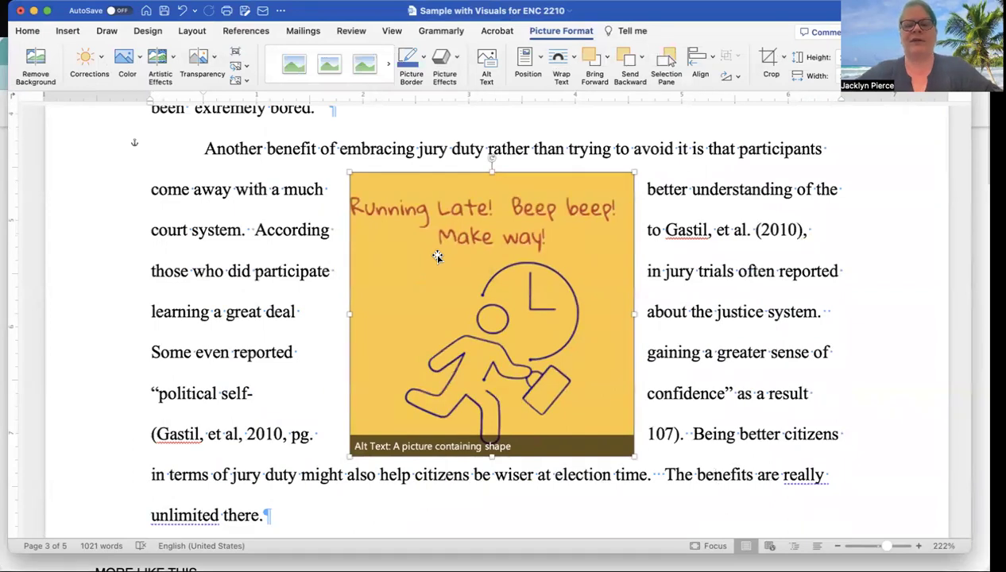
left_click_drag(438, 256, 636, 243)
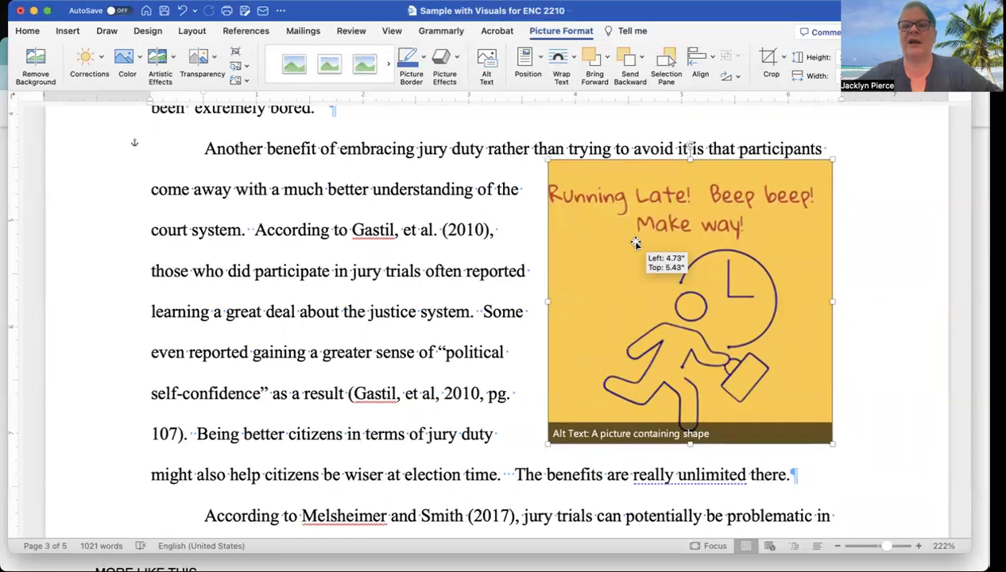
left_click_drag(634, 241, 634, 242)
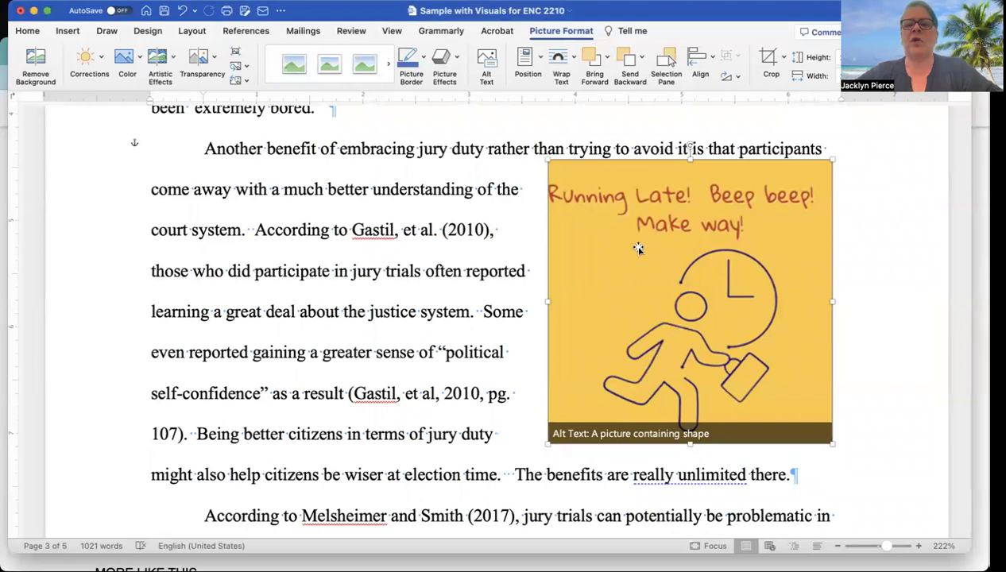
left_click(441, 271)
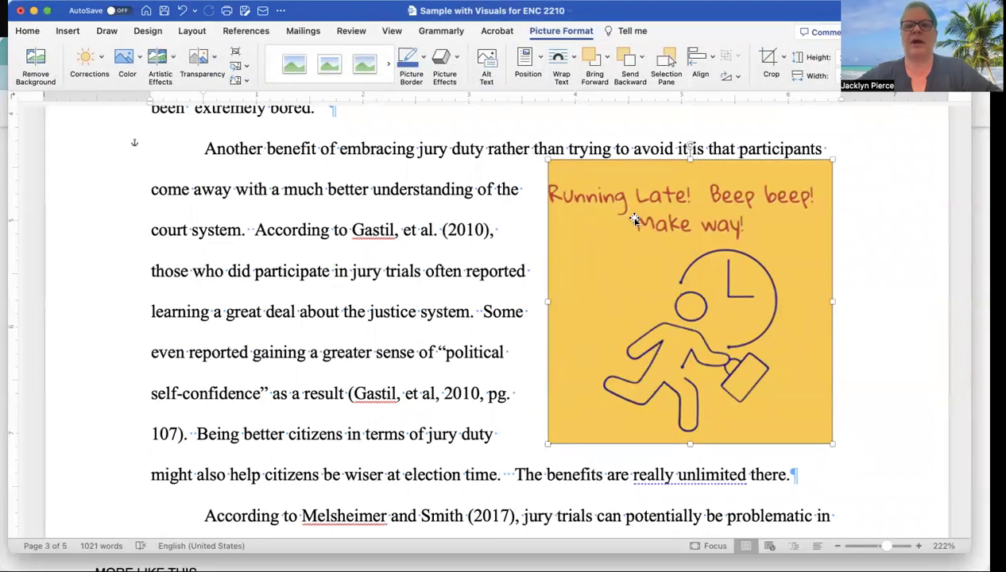
Start a caption for the picture reading "Figure 1 You're Late!" followed by the Gale article's two authors and 2006 in parentheses.
left_click(244, 31)
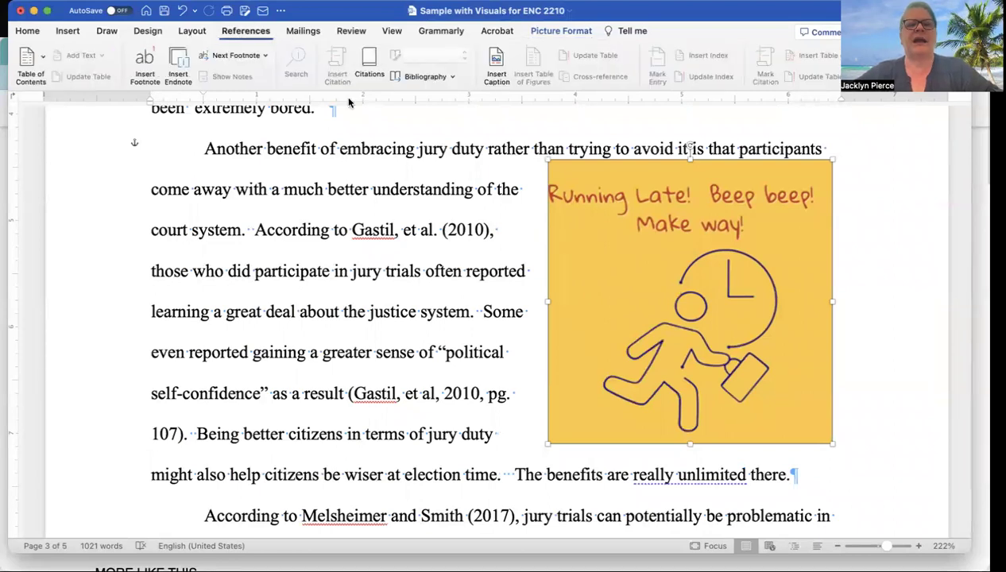
left_click(492, 68)
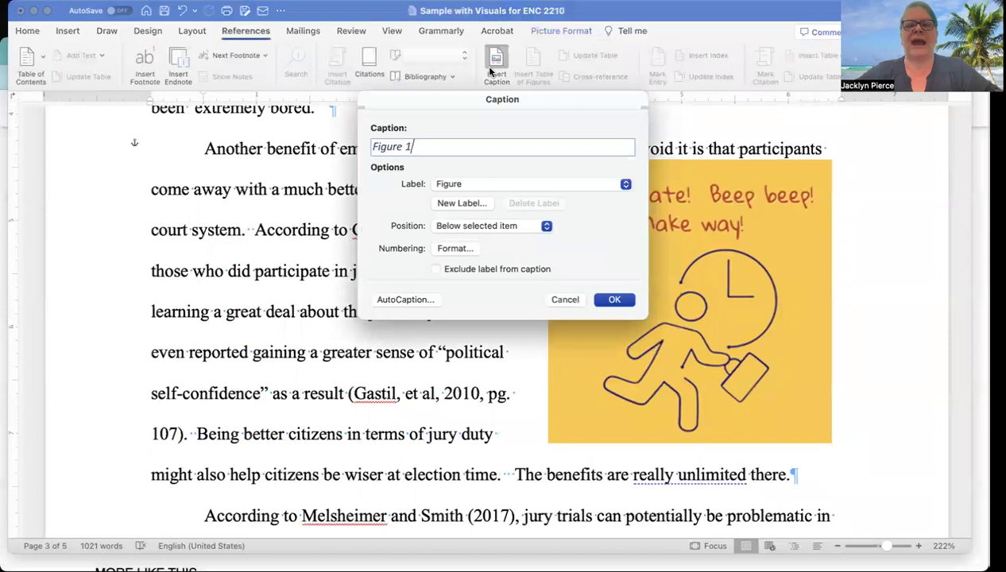
left_click(414, 153)
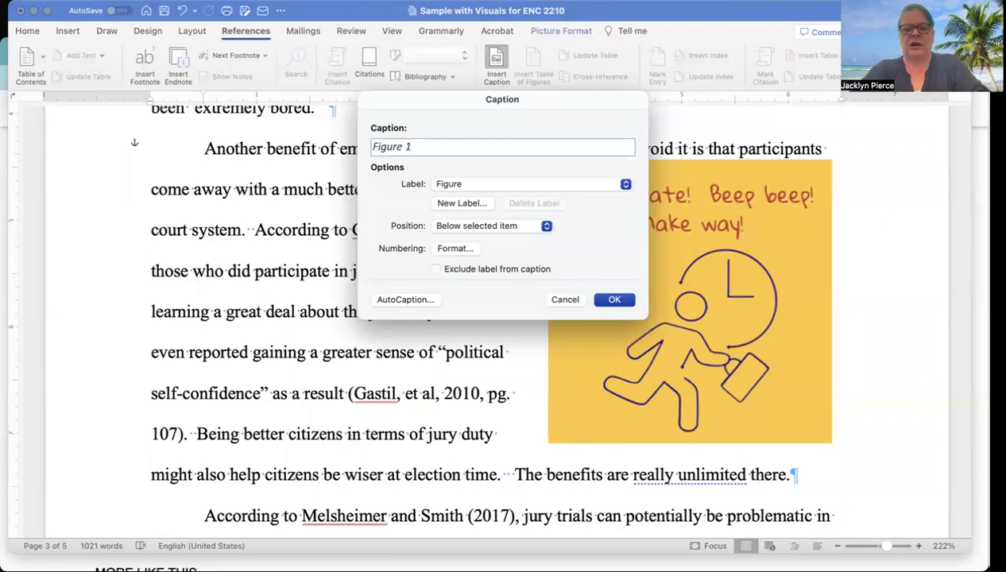
type("e ")
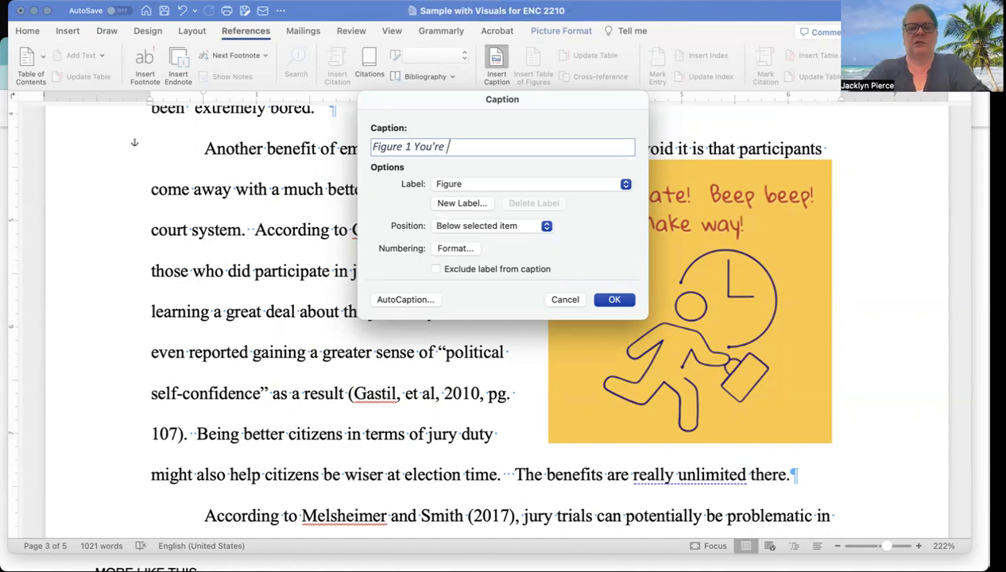
type("Late!")
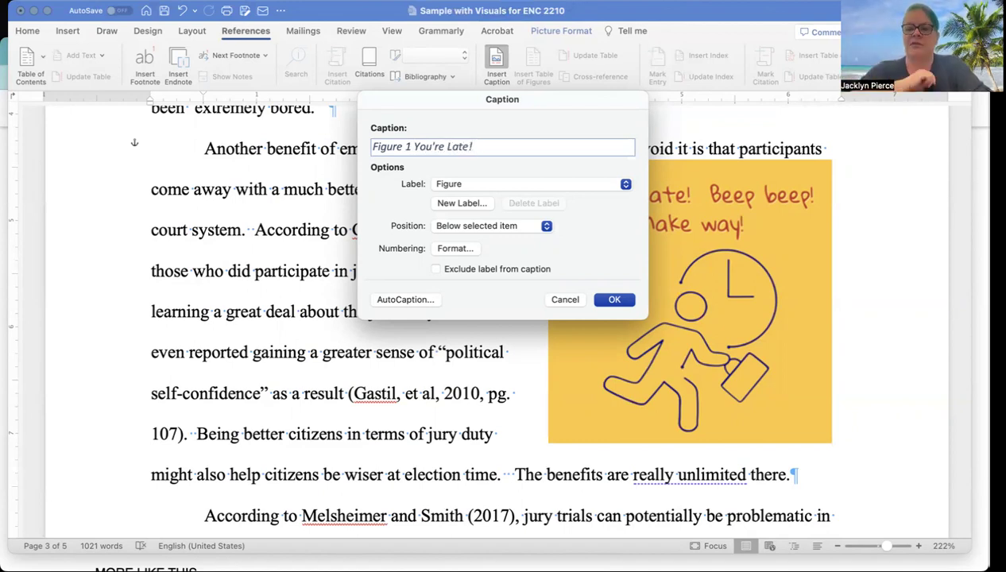
type(" (")
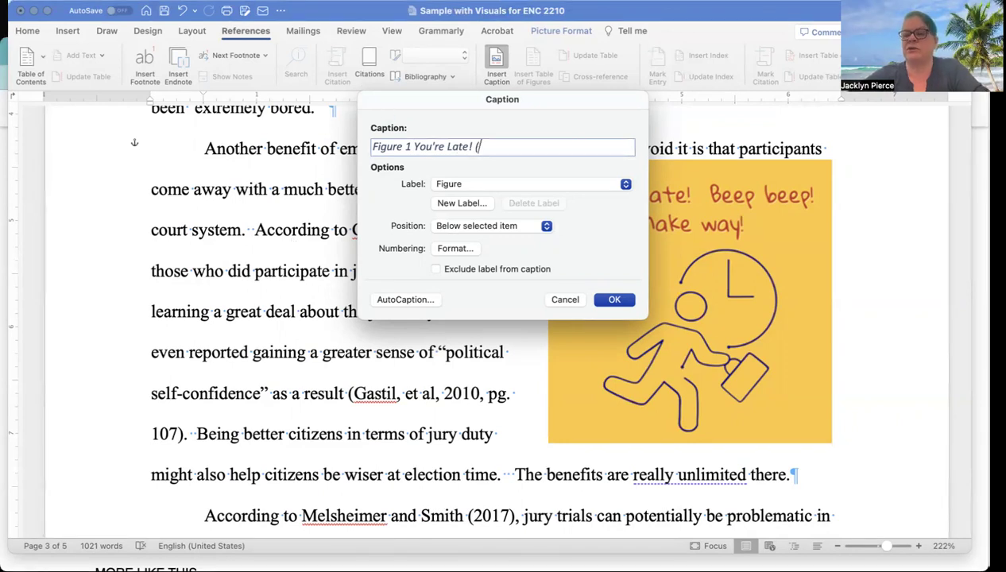
key("super+Tab")
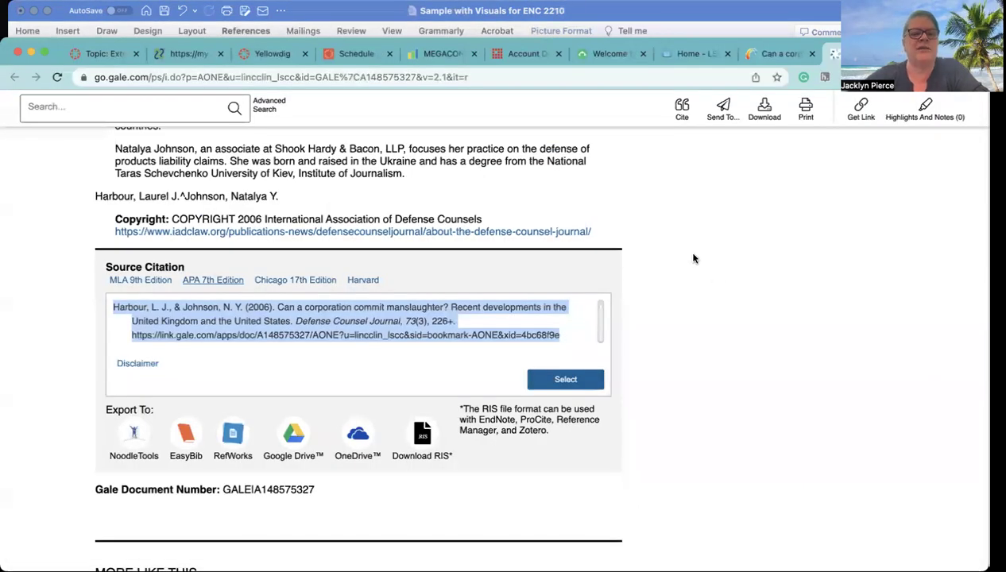
left_click(823, 16)
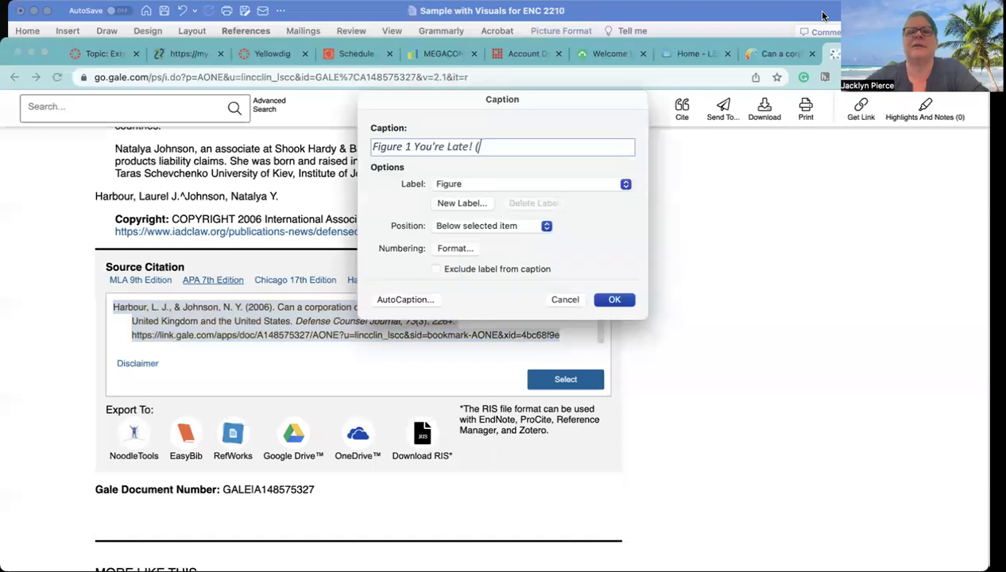
type("Harbor and Johnson, 2006)")
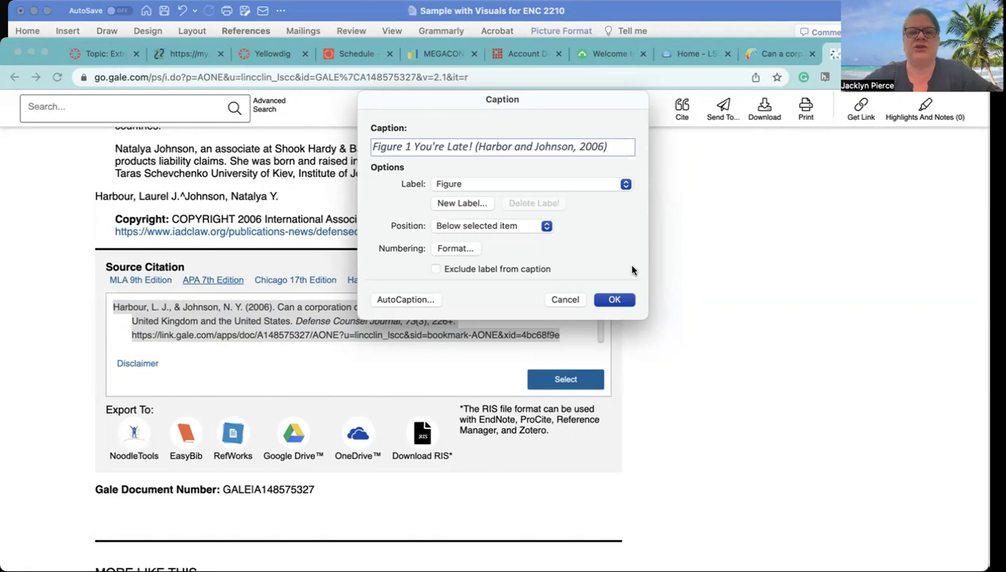
Insert the caption below the selected item with 1, 2, 3 numbering and save the document.
left_click(547, 227)
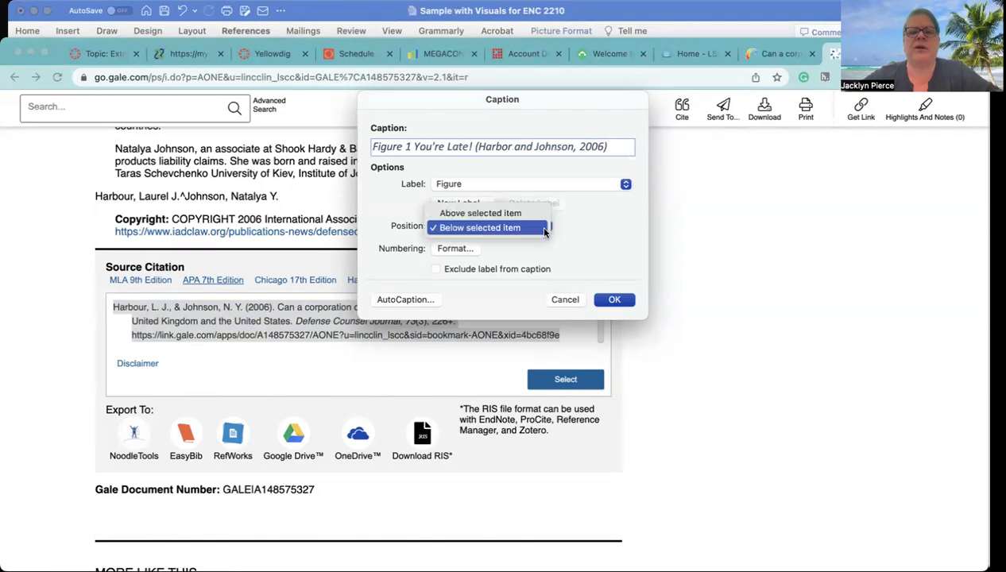
left_click(560, 229)
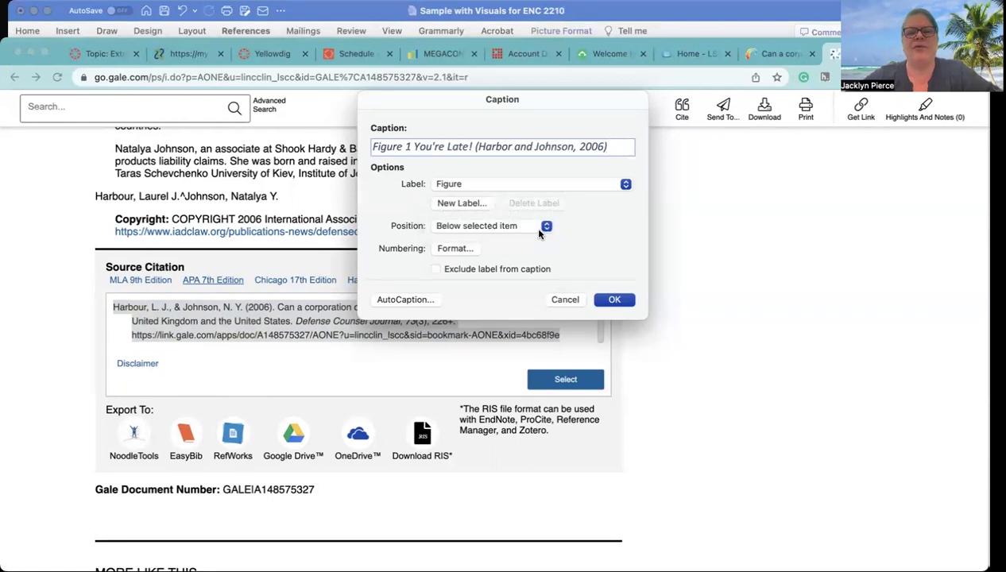
left_click(454, 250)
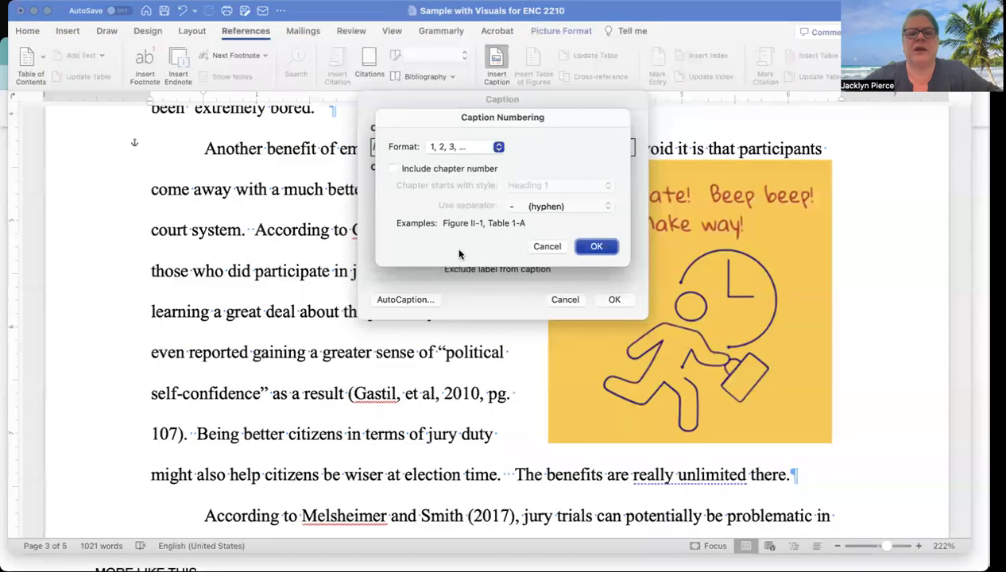
left_click(499, 147)
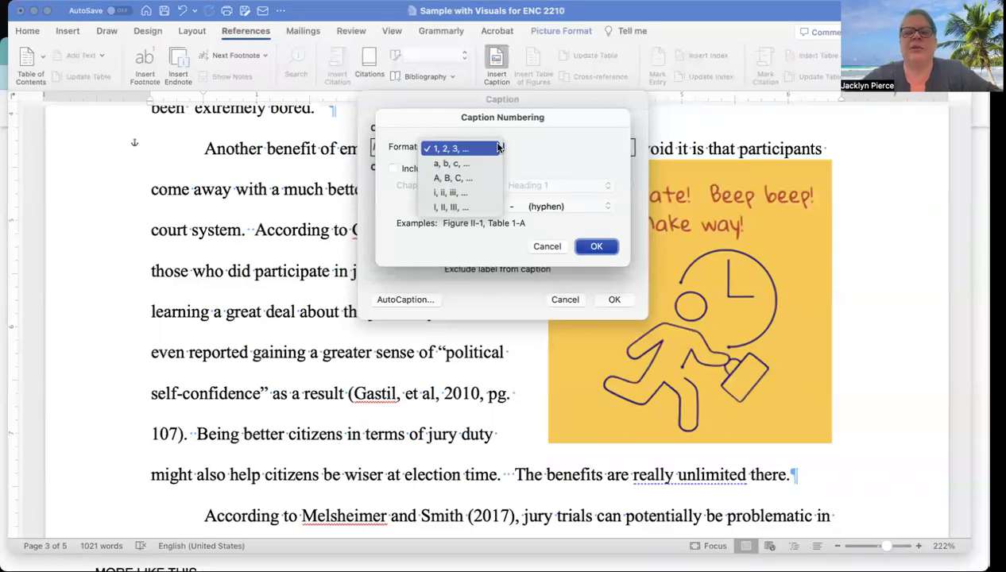
left_click(499, 147)
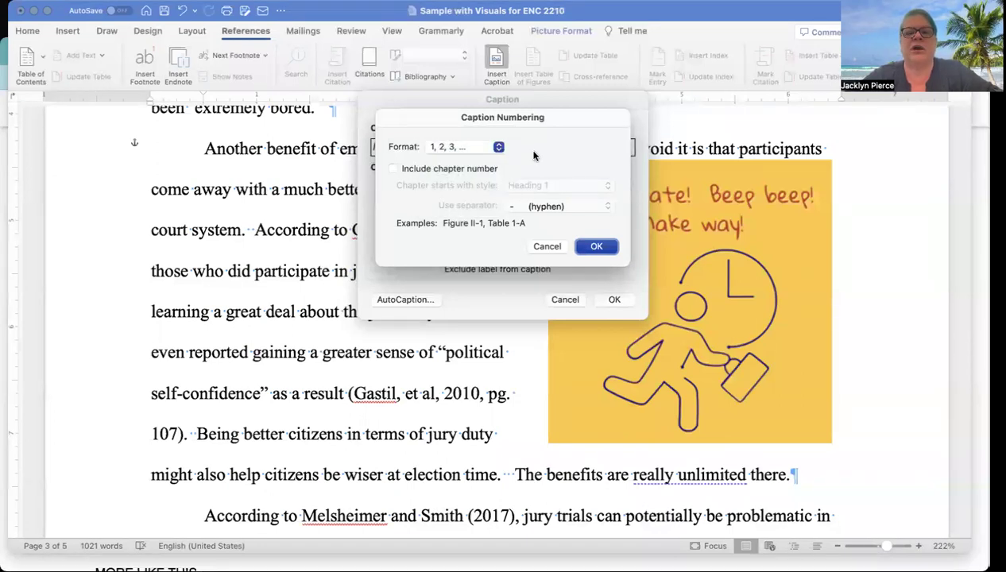
left_click(610, 250)
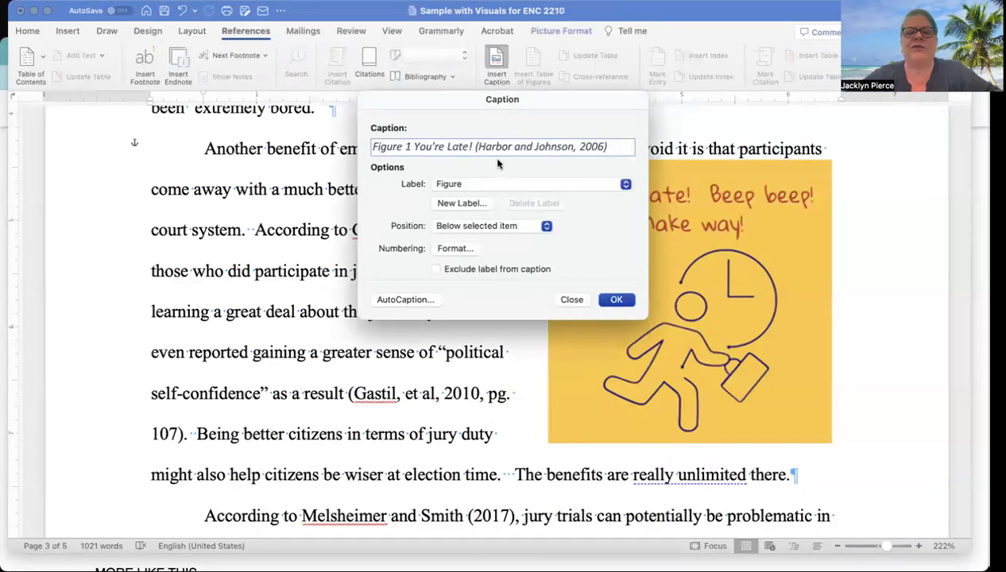
left_click(612, 300)
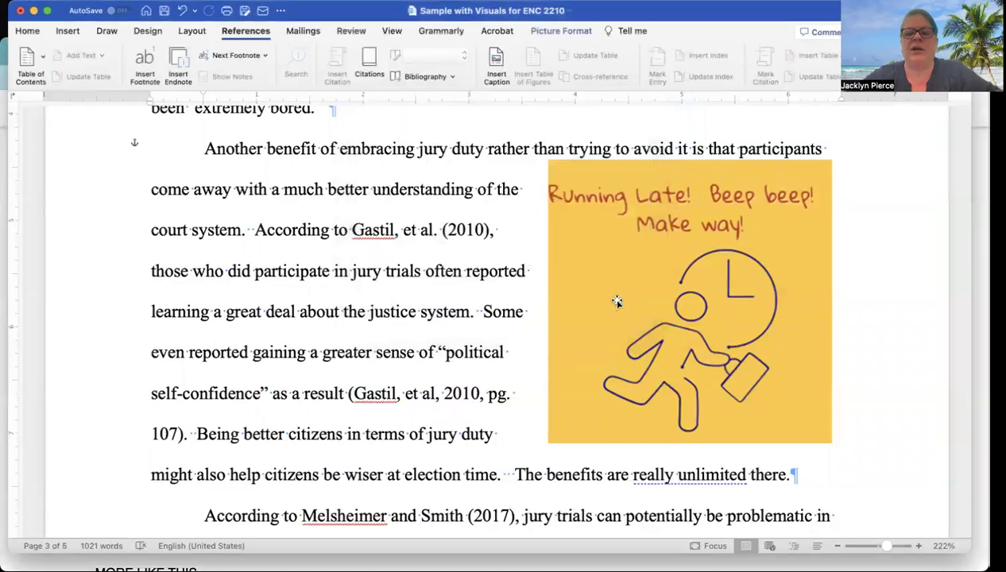
scroll(660, 446, "down", 3)
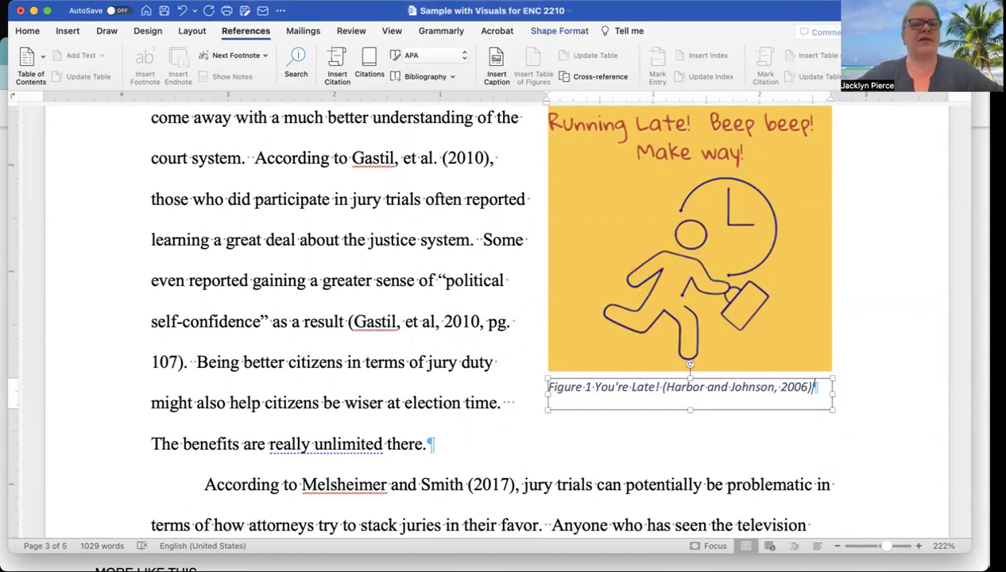
left_click(165, 16)
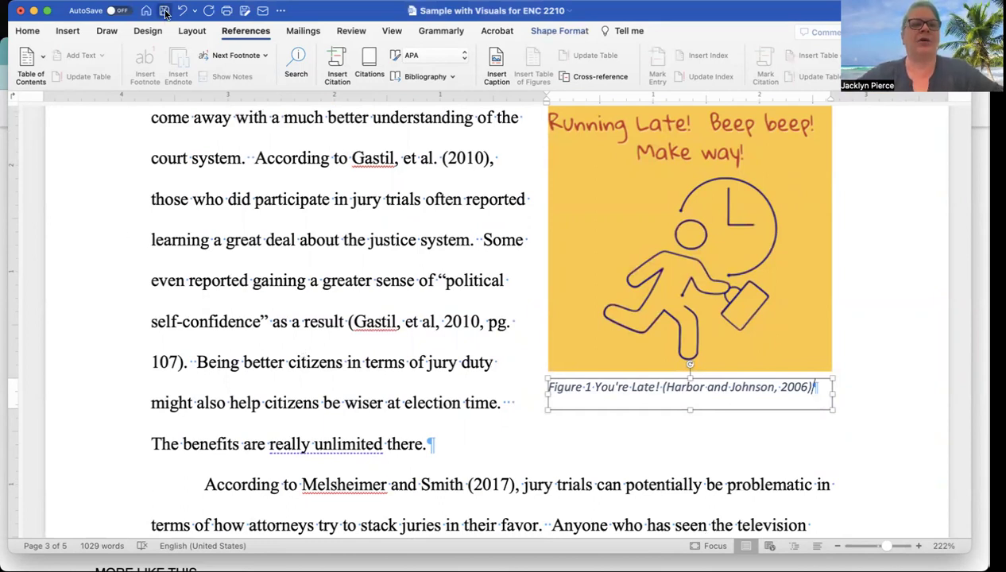